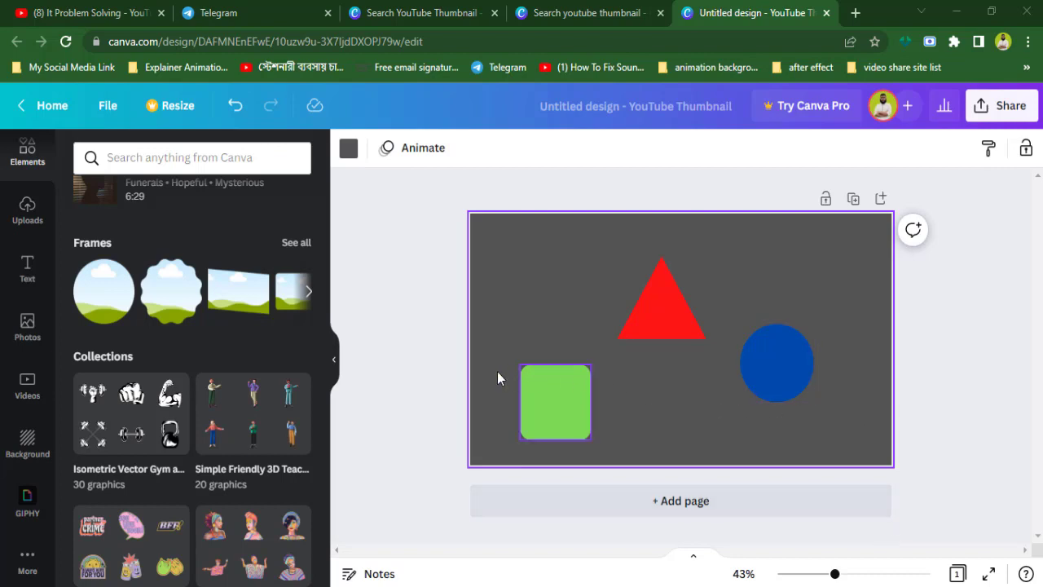
# - Arrange the green square, red triangle and blue circle in a horizontal row across the middle of the page
pyautogui.click(436, 359)
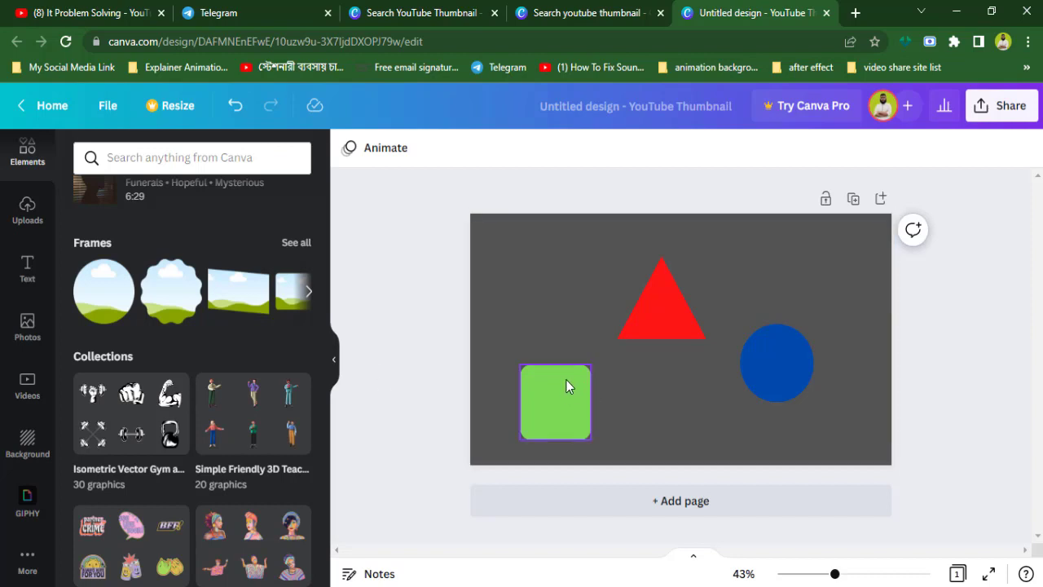
pyautogui.moveTo(566, 387); pyautogui.dragTo(645, 335)
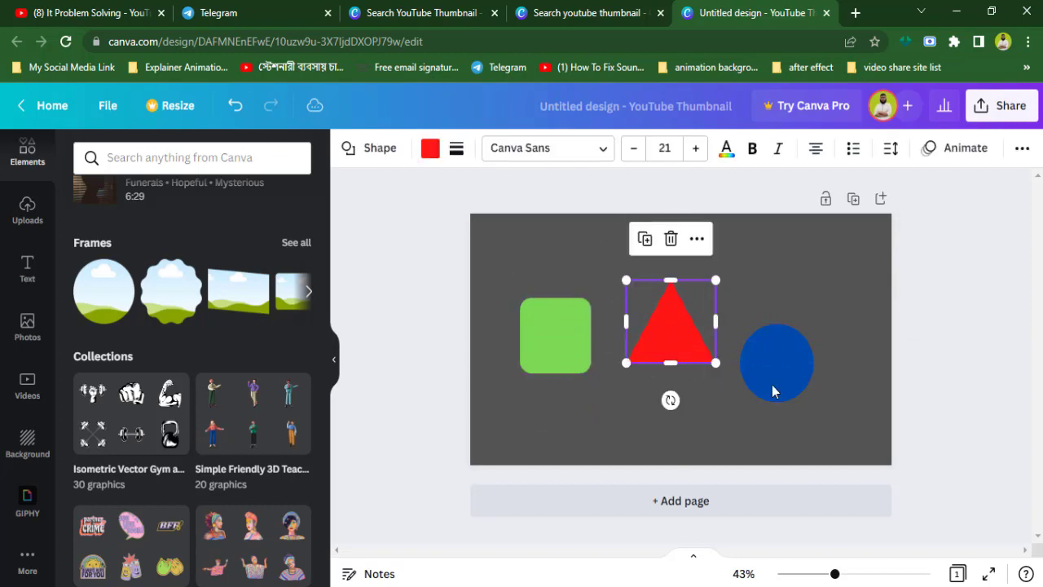
pyautogui.moveTo(771, 350)
pyautogui.mouseDown()
pyautogui.moveTo(787, 342)
pyautogui.moveTo(785, 360)
pyautogui.mouseUp()
pyautogui.moveTo(567, 343); pyautogui.dragTo(541, 353)
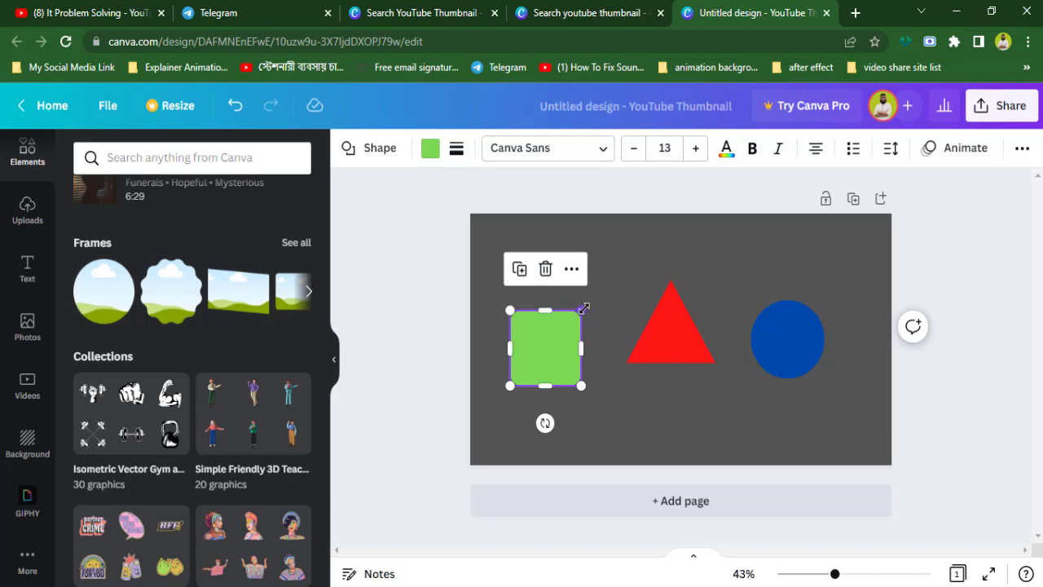
# - Enlarge the green square, red triangle and blue circle to roughly similar heights
pyautogui.moveTo(583, 308); pyautogui.dragTo(617, 282)
pyautogui.click(671, 319)
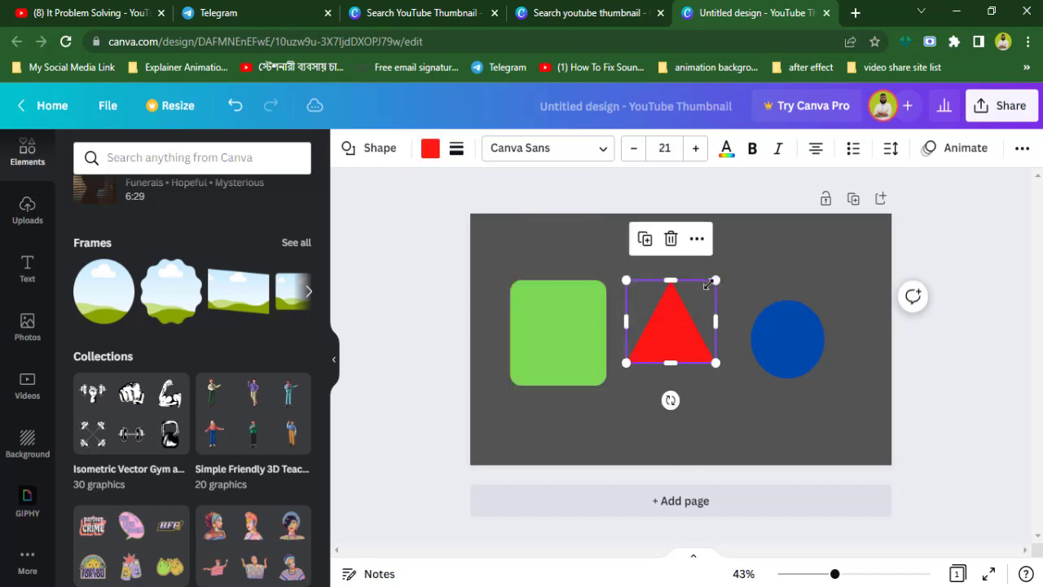
pyautogui.moveTo(717, 277); pyautogui.dragTo(741, 254)
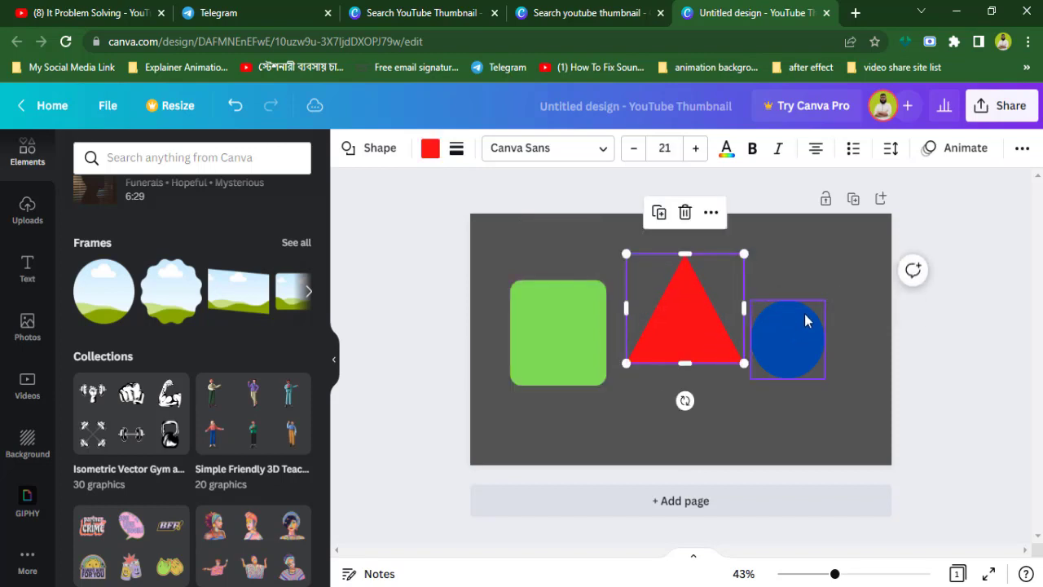
pyautogui.click(804, 313)
pyautogui.moveTo(821, 298); pyautogui.dragTo(850, 274)
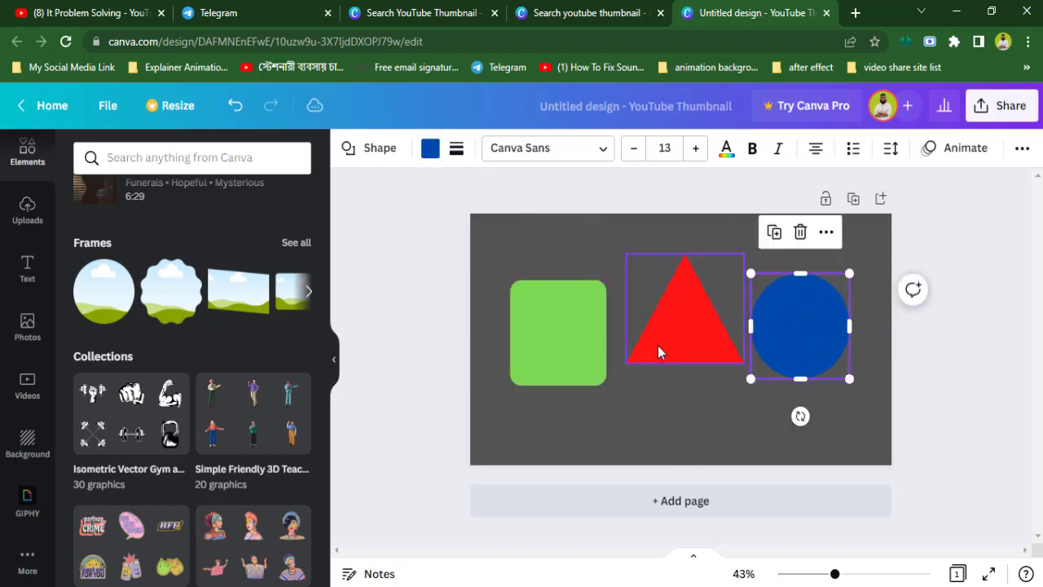
# - Line up the three enlarged shapes in an even row, with the triangle between the square and the circle
pyautogui.moveTo(657, 346); pyautogui.dragTo(654, 352)
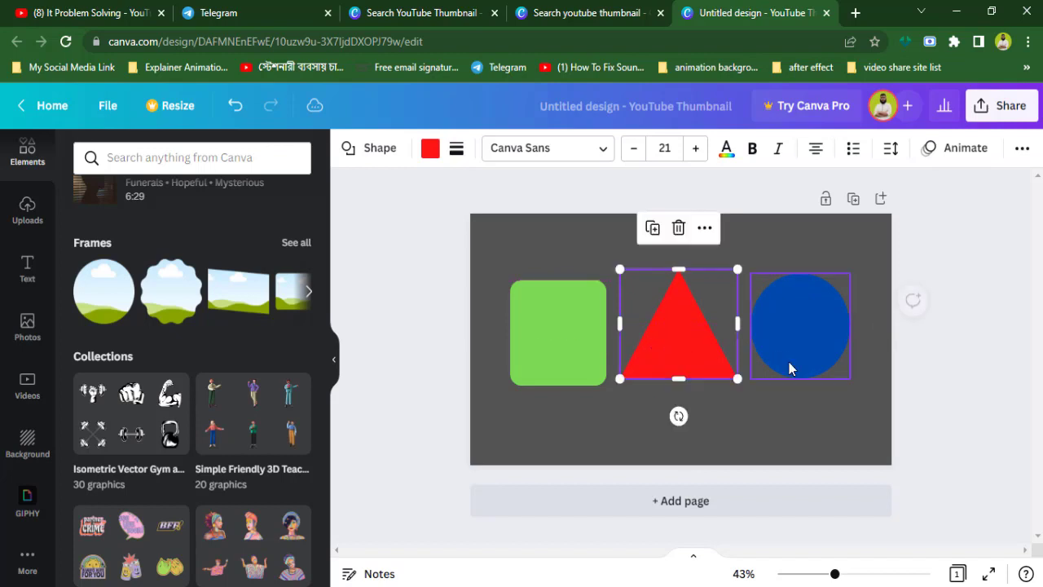
pyautogui.moveTo(790, 366); pyautogui.dragTo(787, 348)
pyautogui.moveTo(561, 351); pyautogui.dragTo(563, 341)
pyautogui.click(680, 358)
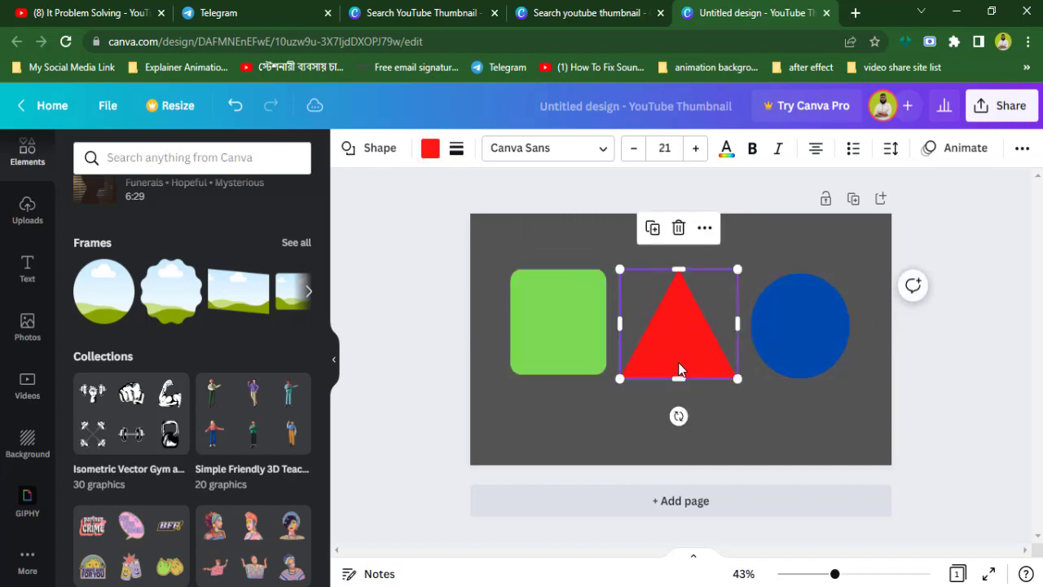
# - Move the red triangle so it overlaps the green square, and bring the square forward over the triangle
pyautogui.moveTo(678, 367); pyautogui.dragTo(635, 336)
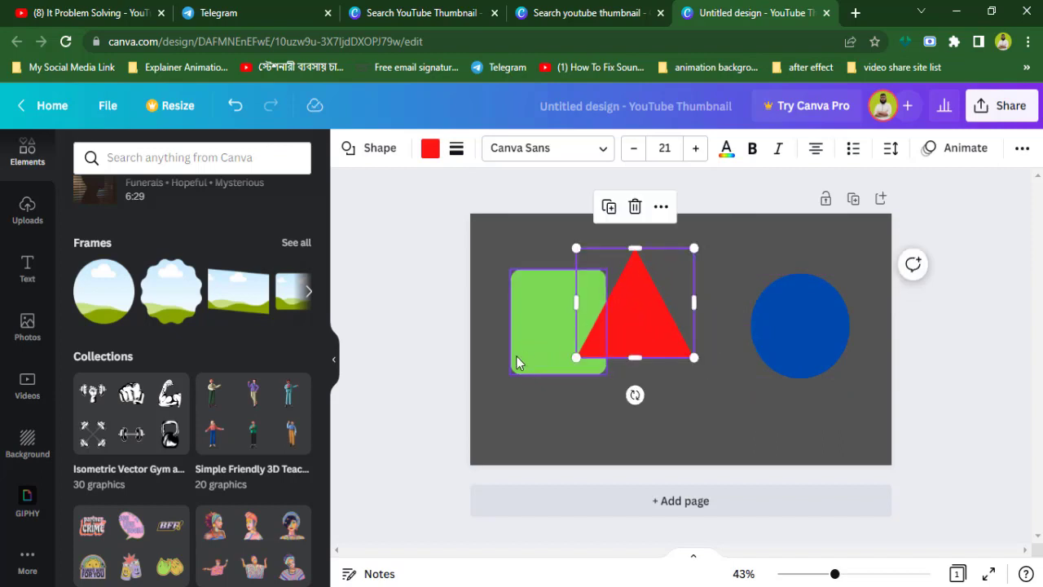
pyautogui.click(531, 358)
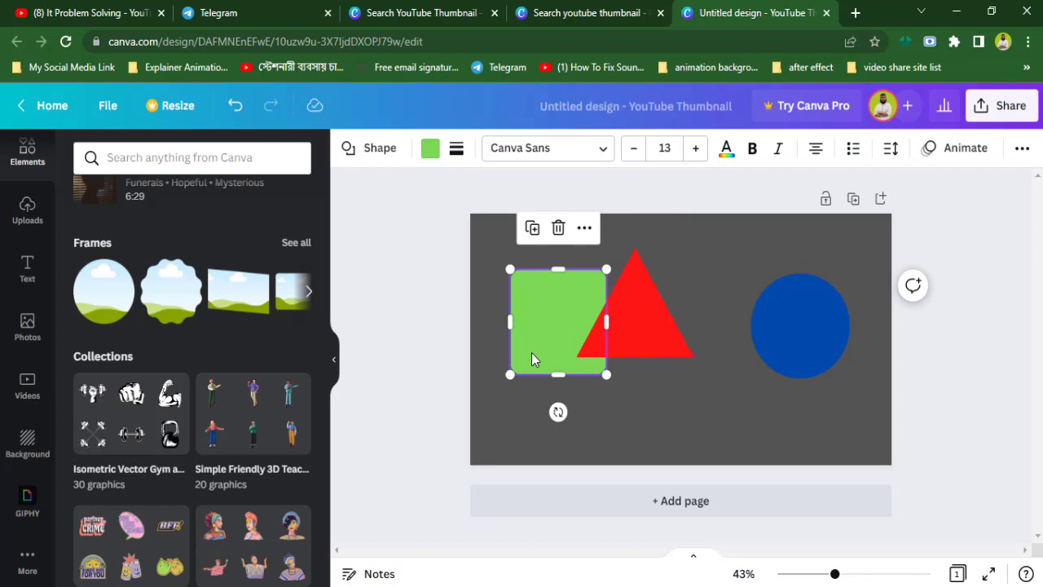
pyautogui.click(638, 338)
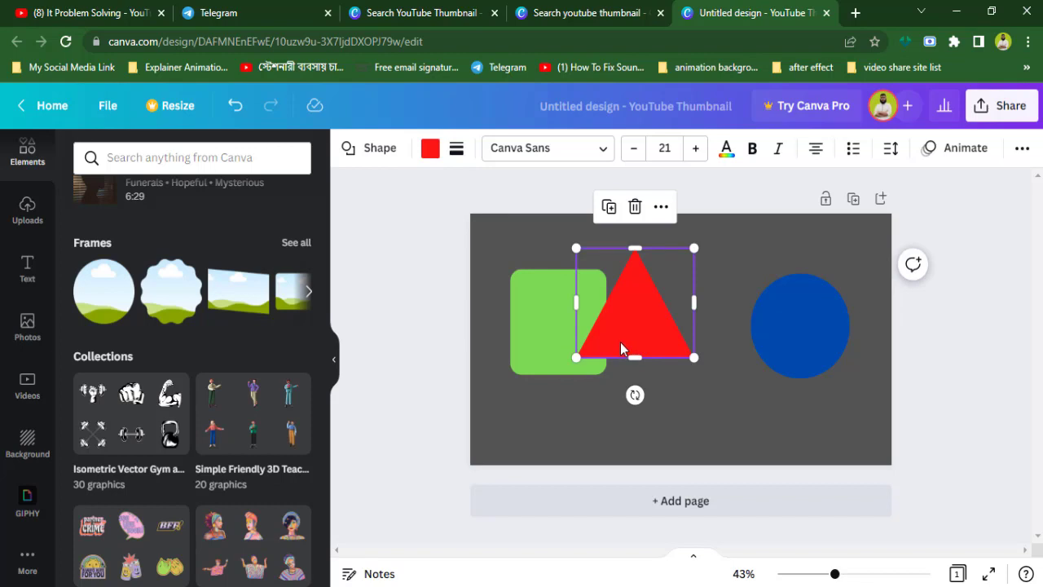
pyautogui.click(541, 324)
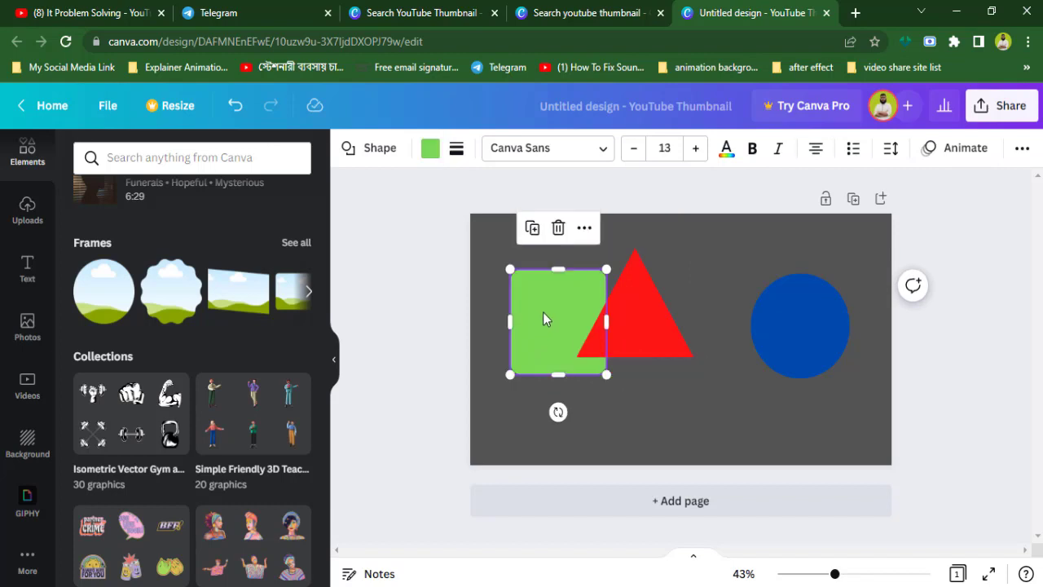
pyautogui.rightClick(538, 305)
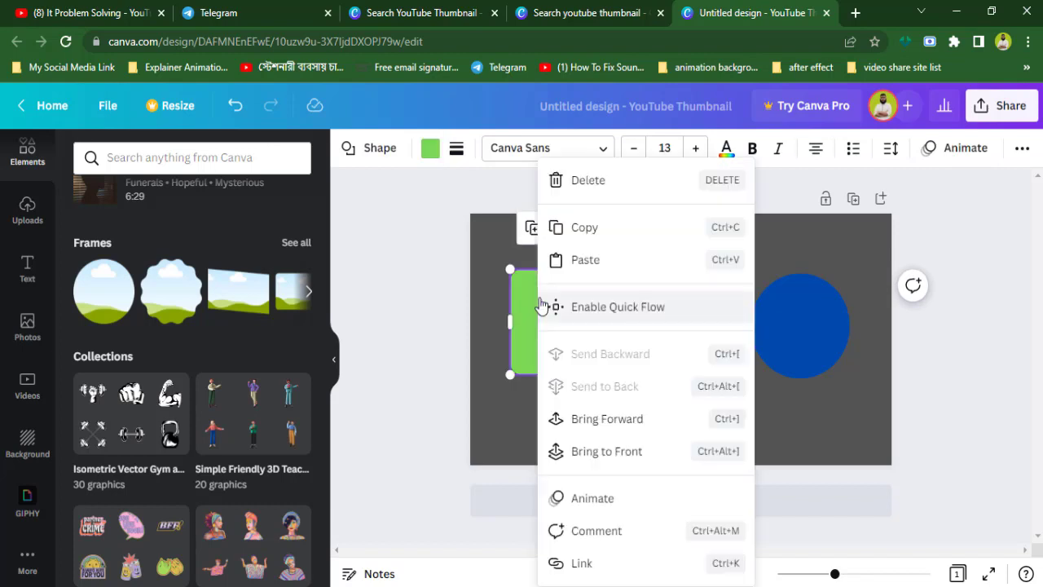
pyautogui.click(623, 424)
pyautogui.click(682, 391)
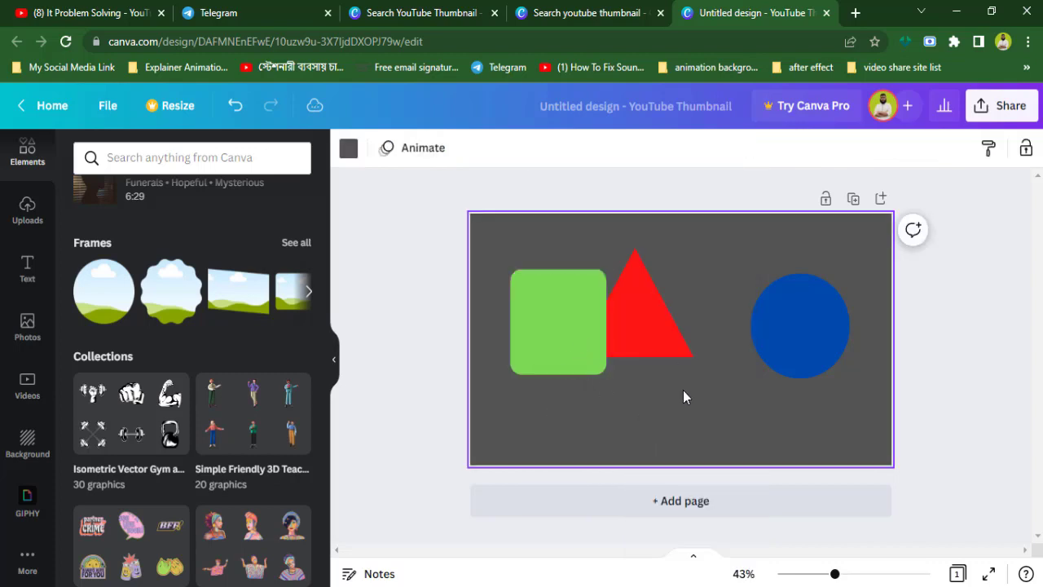
# - Bring the red triangle forward and move it off the green square towards the circle
pyautogui.rightClick(643, 322)
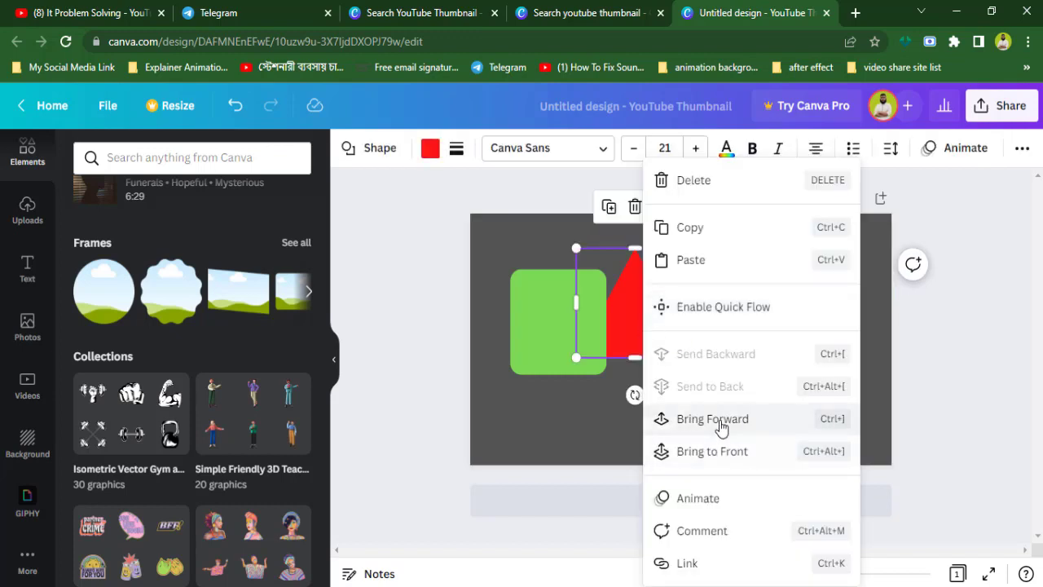
pyautogui.click(717, 419)
pyautogui.moveTo(643, 349); pyautogui.dragTo(701, 386)
# - Reposition the square, triangle and circle as a row with clear gaps between them
pyautogui.click(575, 353)
pyautogui.moveTo(576, 353); pyautogui.dragTo(587, 365)
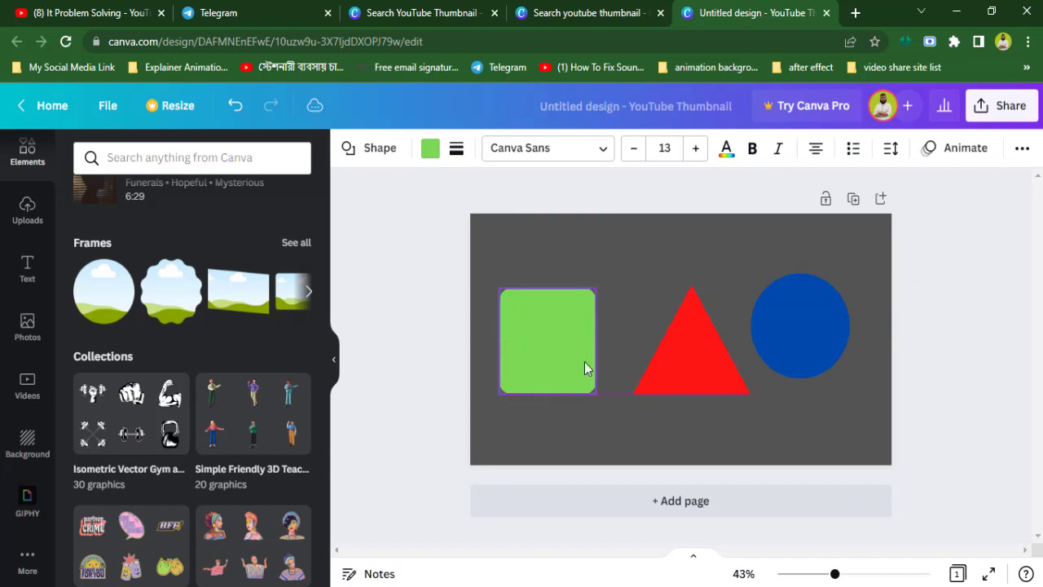
pyautogui.moveTo(701, 362); pyautogui.dragTo(711, 344)
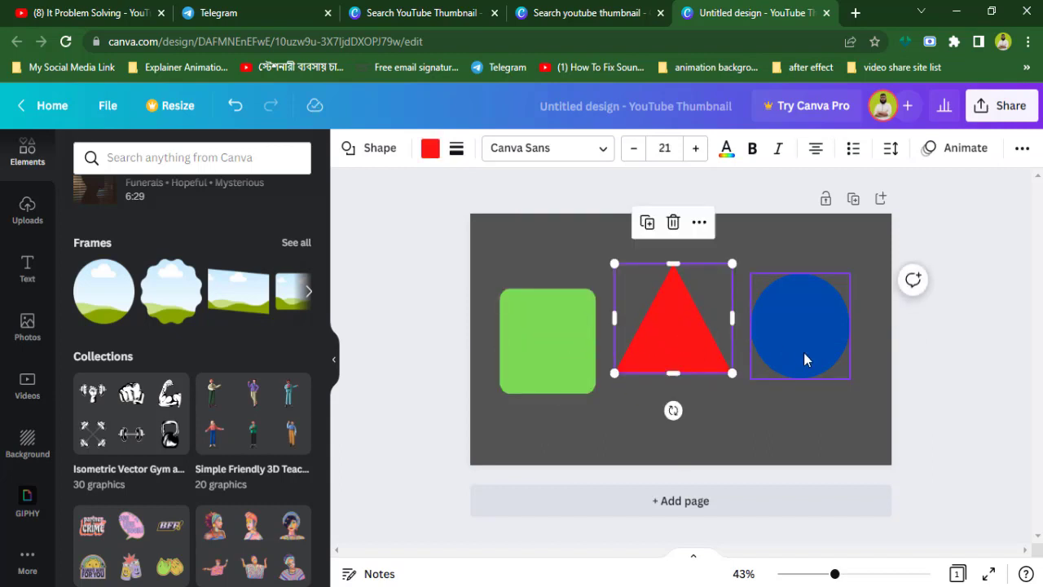
pyautogui.moveTo(805, 359); pyautogui.dragTo(805, 370)
pyautogui.click(550, 332)
pyautogui.moveTo(551, 331); pyautogui.dragTo(592, 338)
pyautogui.moveTo(677, 351); pyautogui.dragTo(678, 346)
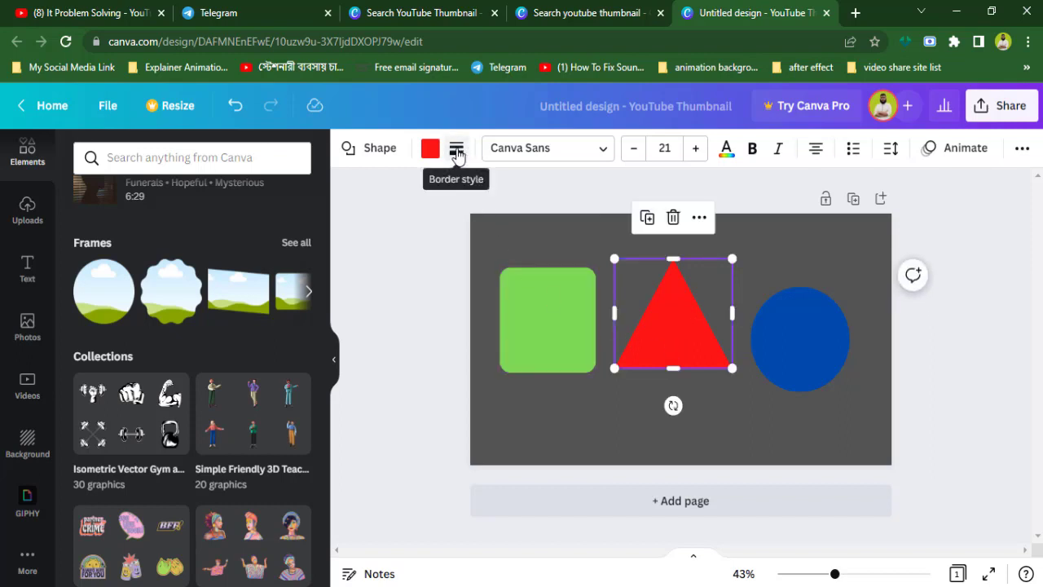
# - Add a solid border to the red triangle and shift the triangle slightly down
pyautogui.click(457, 155)
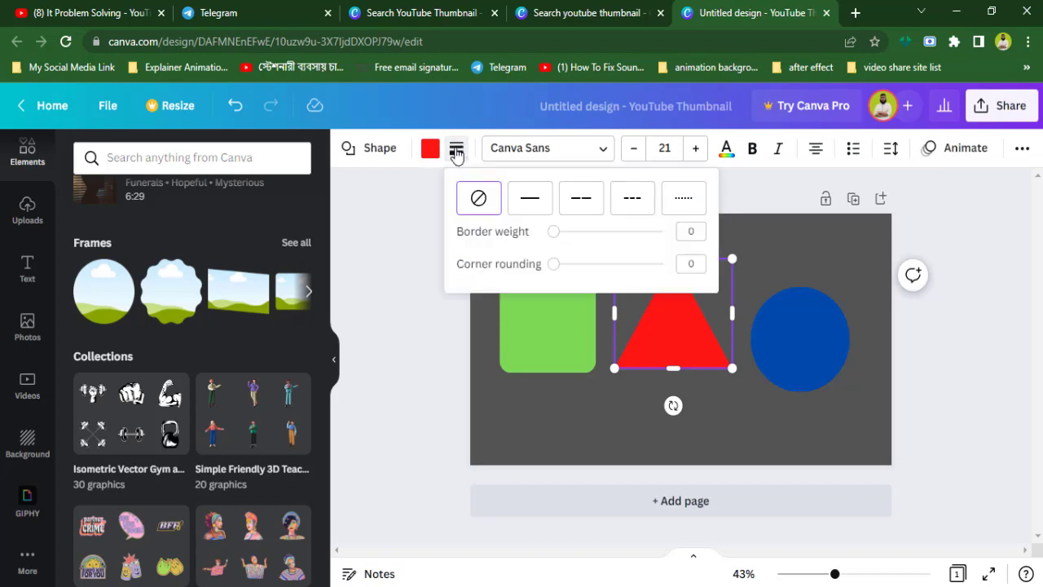
pyautogui.click(536, 204)
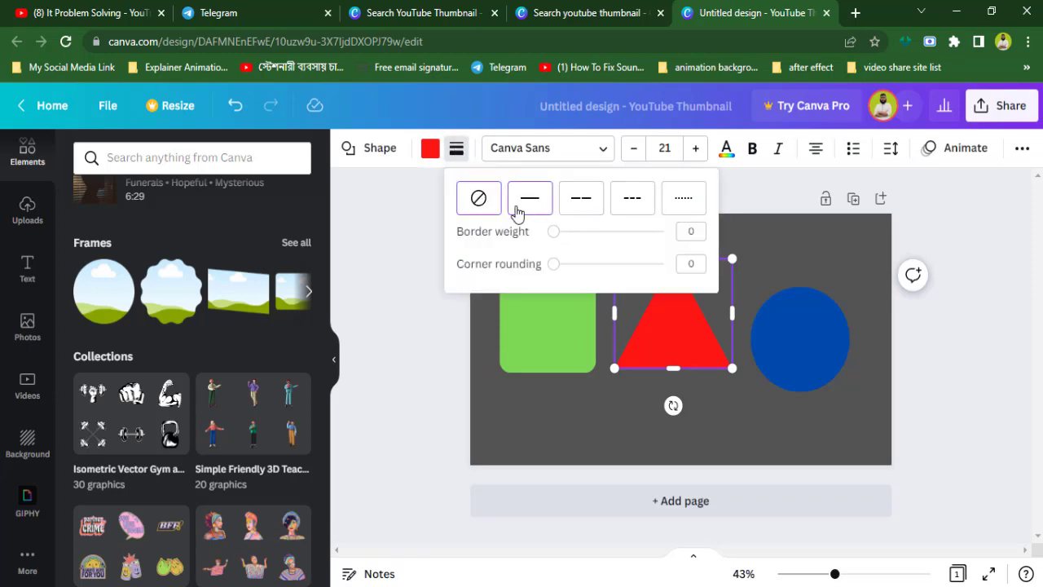
pyautogui.click(590, 416)
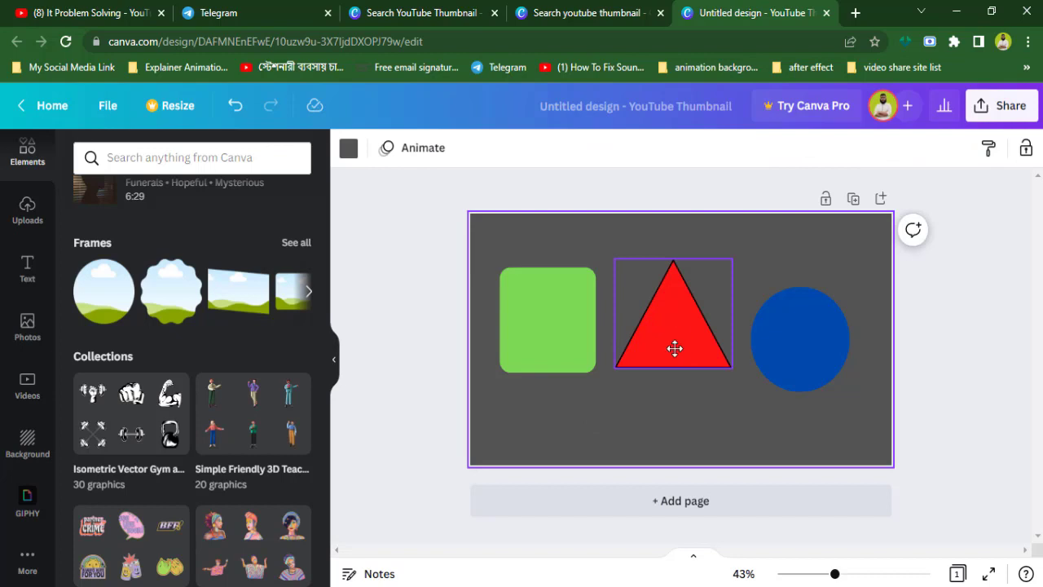
pyautogui.moveTo(674, 349); pyautogui.dragTo(671, 304)
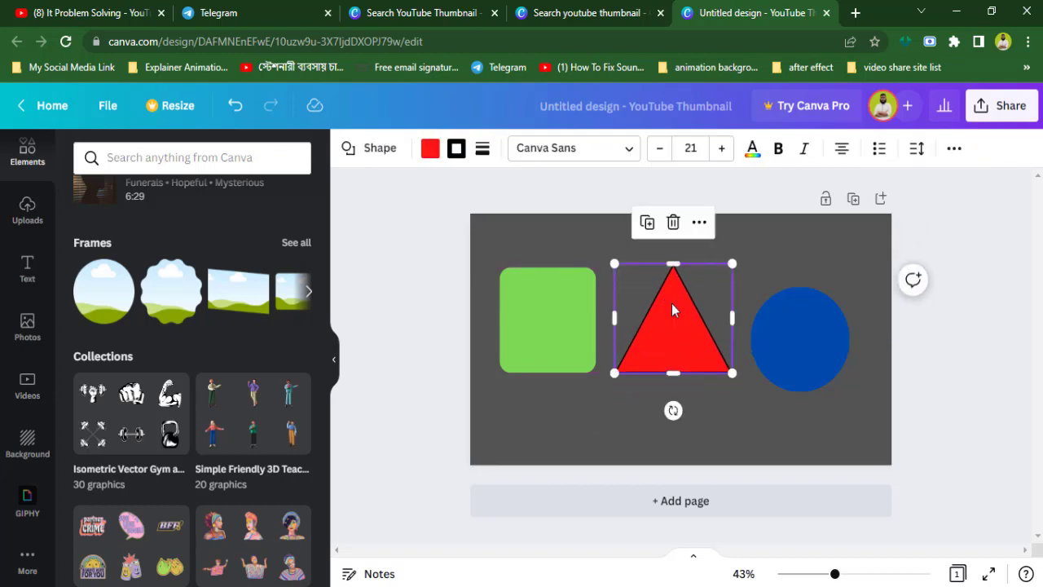
# - Set the triangle's border weight to 26 and corner rounding to 59, and nudge the triangle slightly up
pyautogui.click(482, 152)
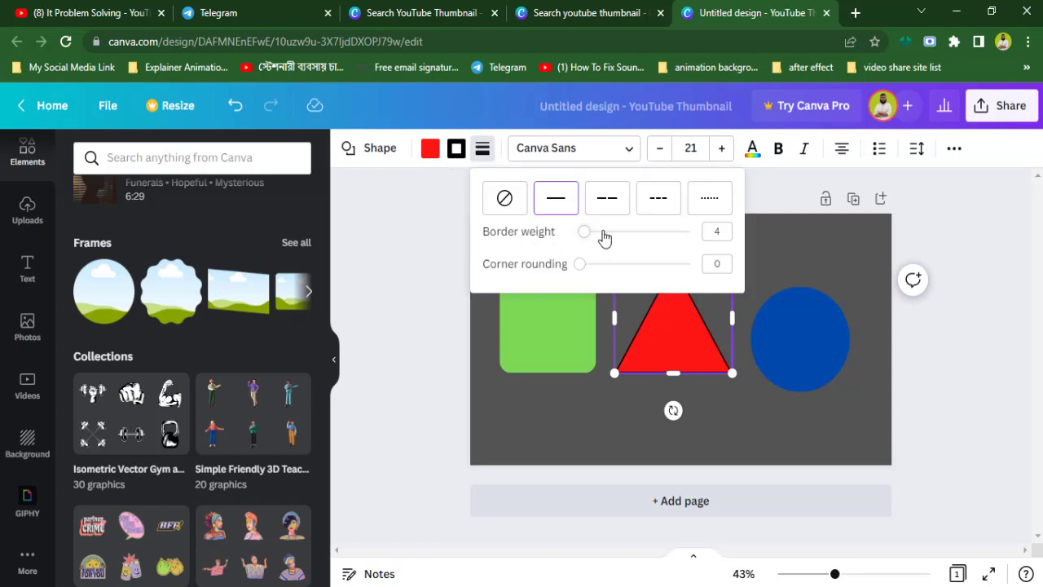
pyautogui.moveTo(586, 236); pyautogui.dragTo(609, 233)
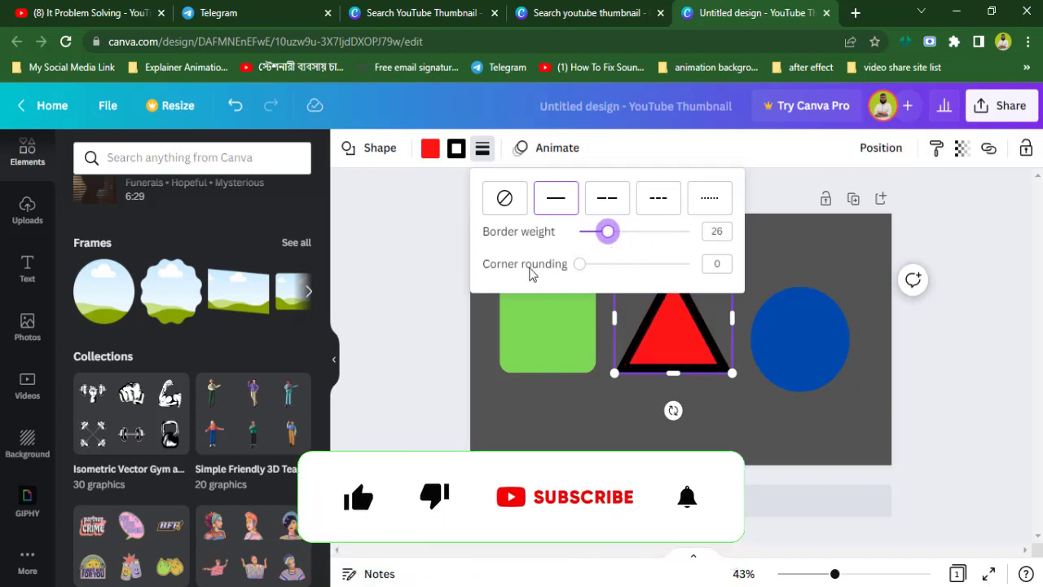
pyautogui.moveTo(580, 264); pyautogui.dragTo(644, 267)
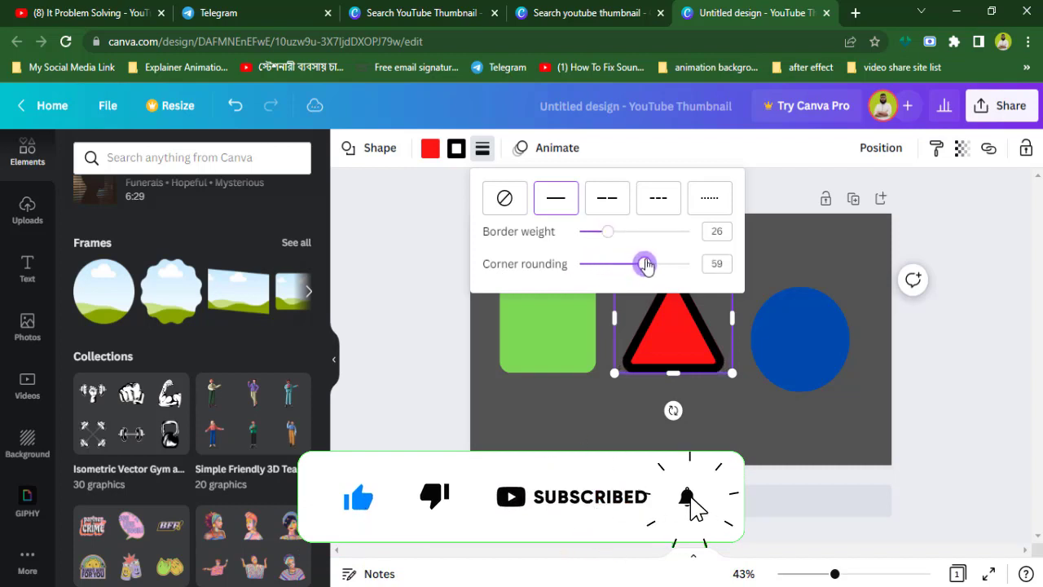
pyautogui.click(590, 418)
pyautogui.moveTo(663, 353)
pyautogui.mouseDown()
pyautogui.moveTo(680, 317)
pyautogui.moveTo(657, 342)
pyautogui.mouseUp()
# - Give the blue circle a long-dashed border with a border weight of 83
pyautogui.click(814, 349)
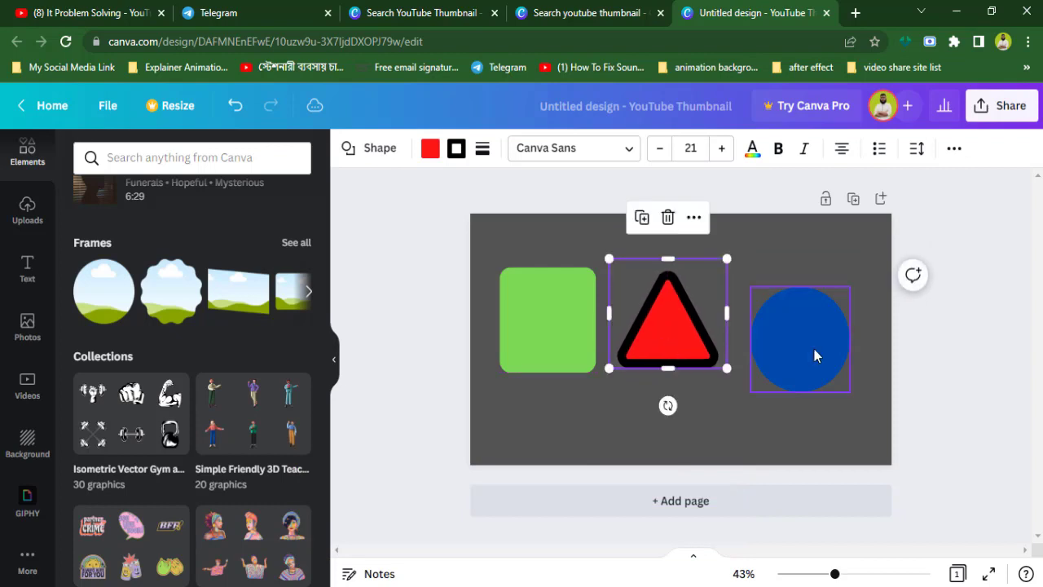
pyautogui.click(457, 147)
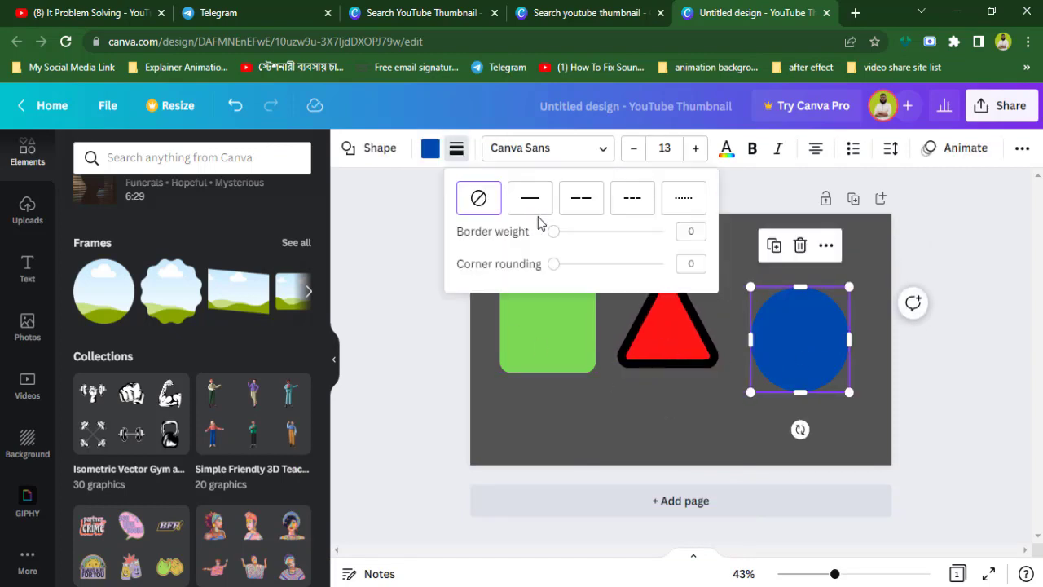
pyautogui.click(585, 206)
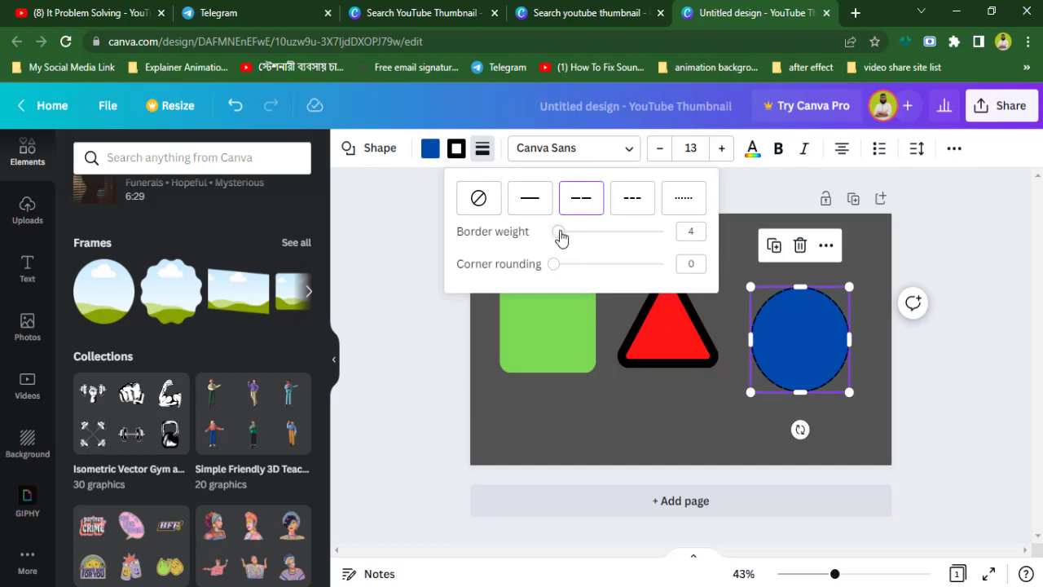
pyautogui.moveTo(560, 236); pyautogui.dragTo(644, 233)
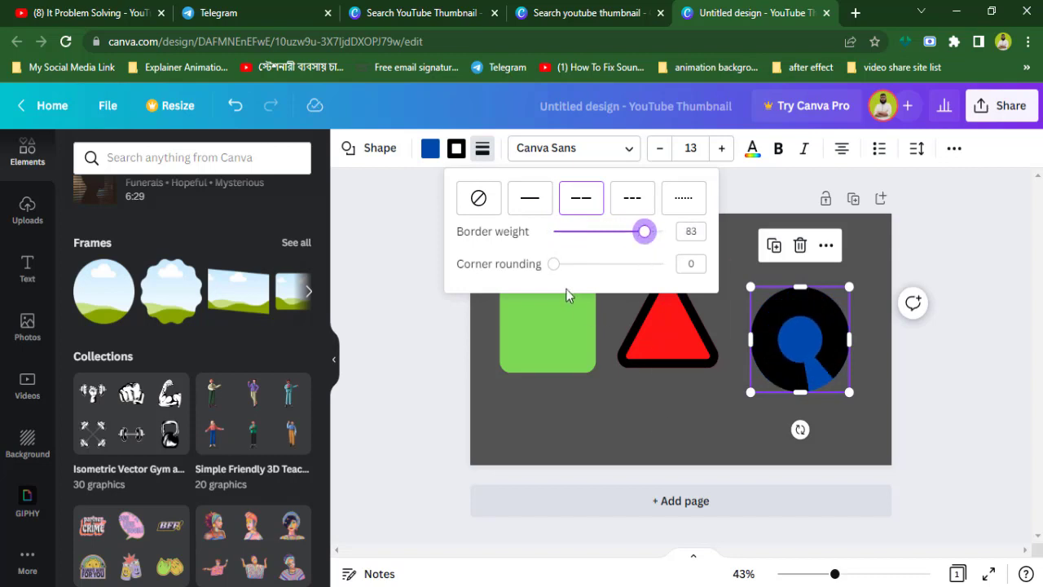
pyautogui.moveTo(554, 272)
pyautogui.mouseDown()
pyautogui.moveTo(611, 272)
pyautogui.moveTo(554, 269)
pyautogui.mouseUp()
pyautogui.click(637, 419)
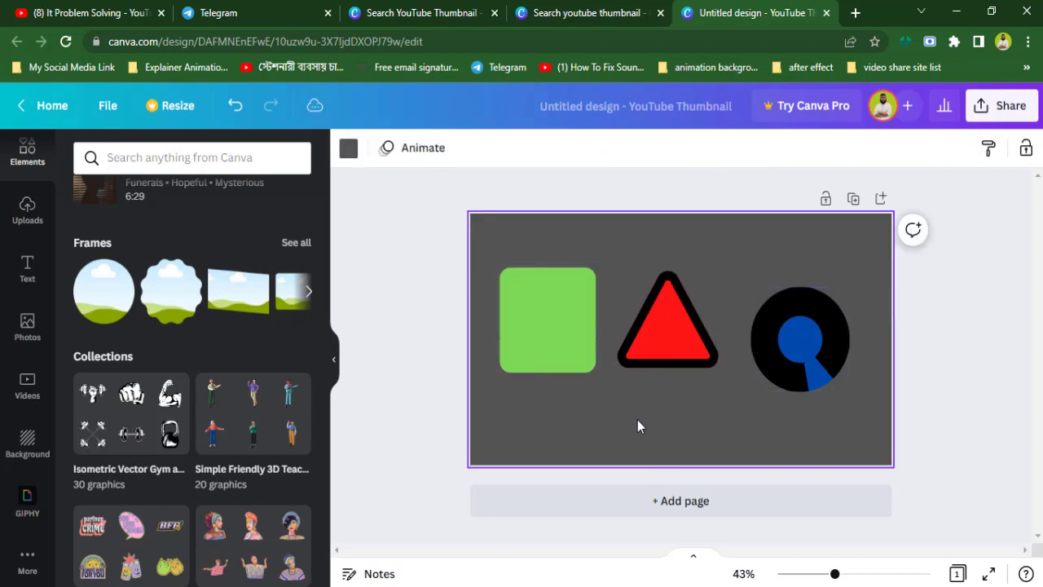
# - Give the green square a dotted border and increase its weight so the dots form thick black blocks
pyautogui.click(541, 334)
pyautogui.click(456, 148)
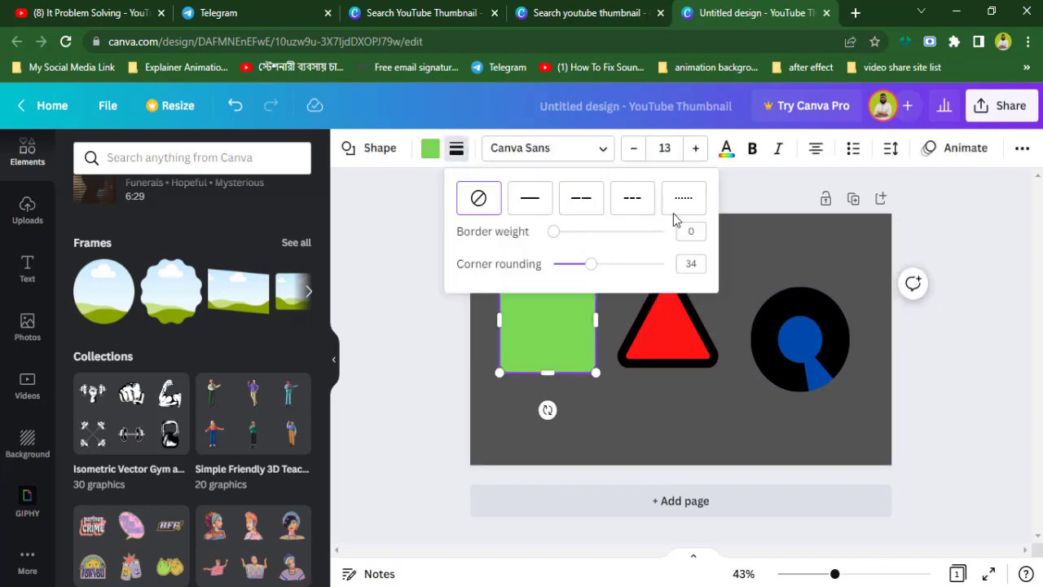
pyautogui.click(682, 198)
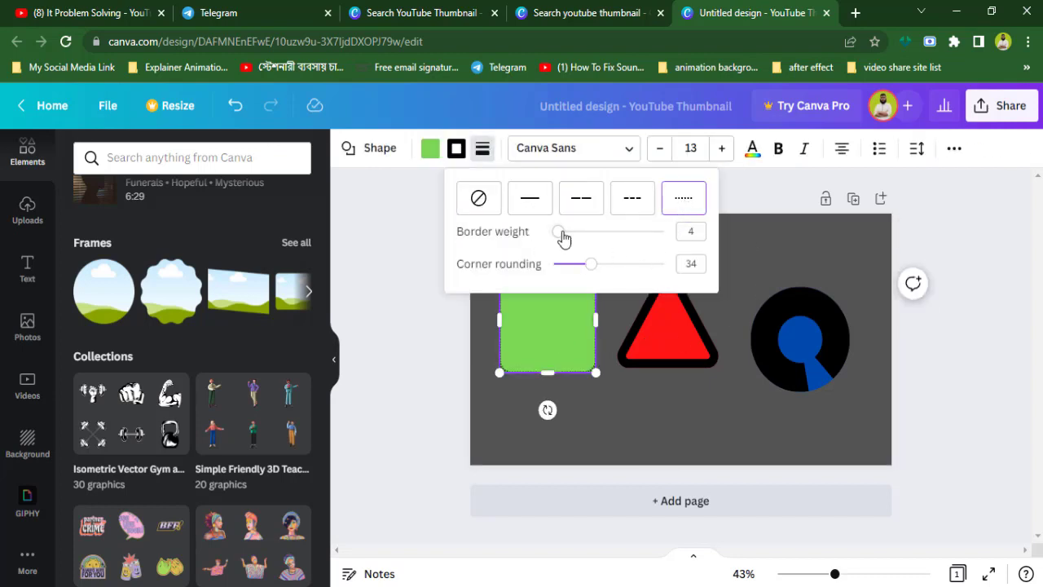
pyautogui.moveTo(558, 232); pyautogui.dragTo(580, 232)
pyautogui.click(585, 403)
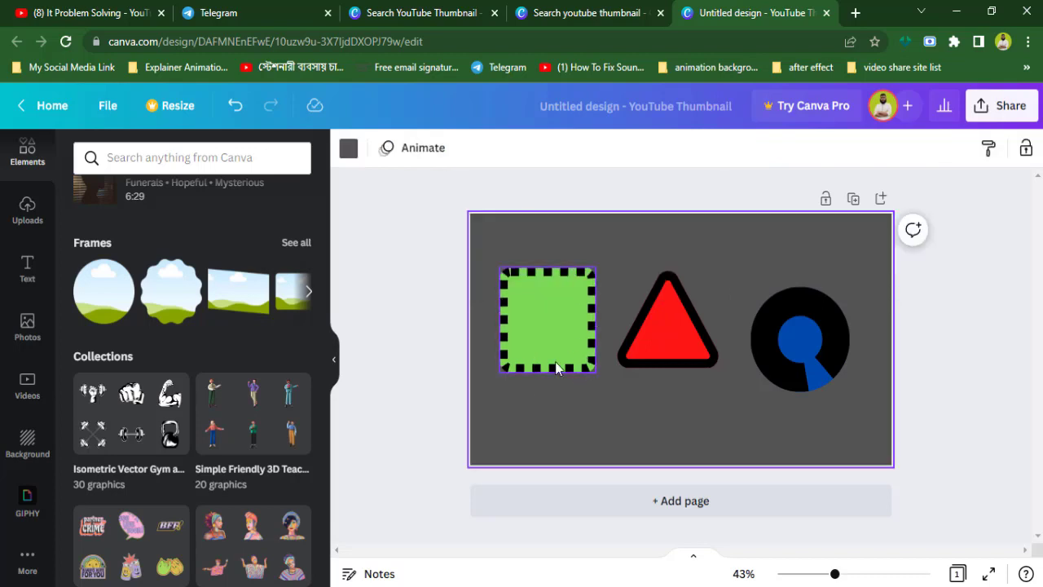
# - Move the bordered square, triangle and circle down into the lower half of the page
pyautogui.moveTo(555, 359); pyautogui.dragTo(549, 398)
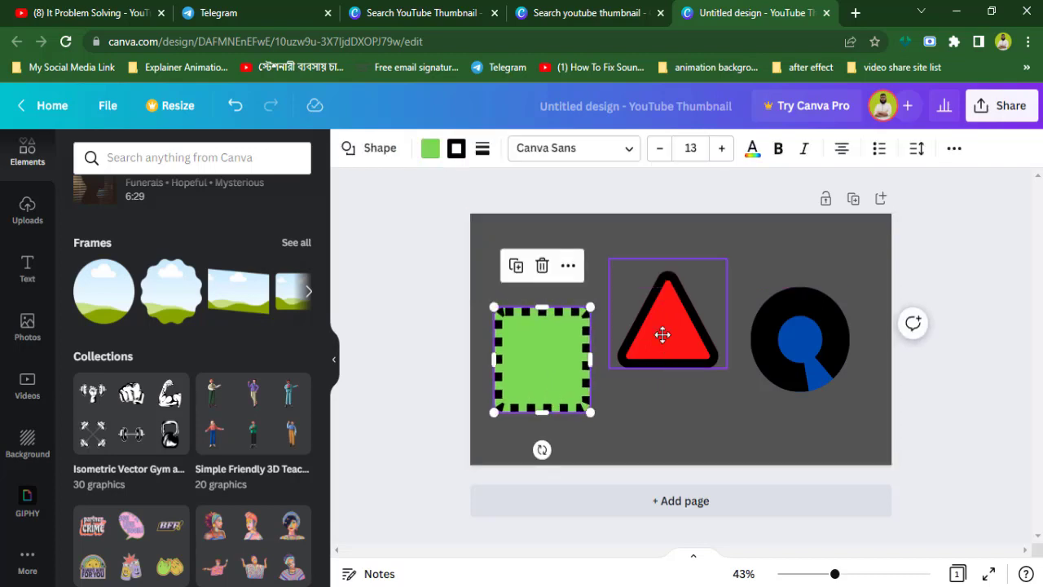
pyautogui.moveTo(660, 335); pyautogui.dragTo(664, 417)
pyautogui.moveTo(774, 380); pyautogui.dragTo(772, 409)
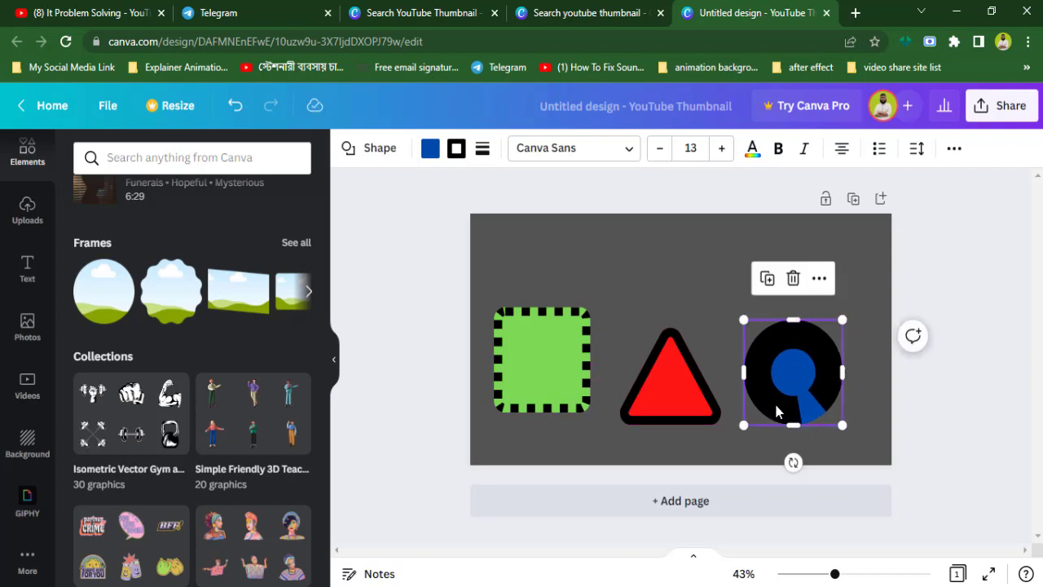
# - Duplicate the blue circle and then the red triangle, deleting each copy again
pyautogui.moveTo(774, 412); pyautogui.dragTo(686, 312)
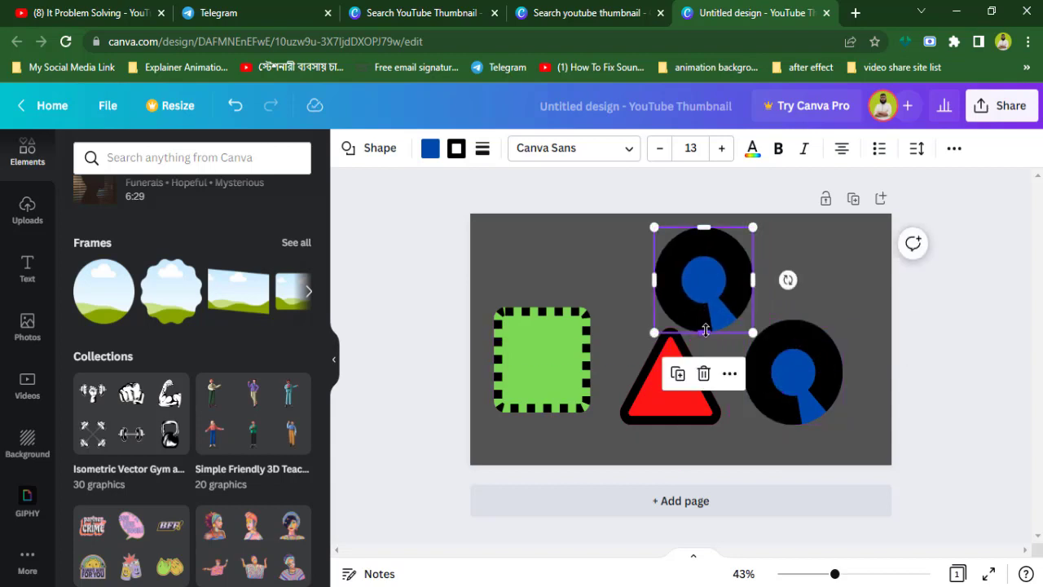
pyautogui.click(703, 373)
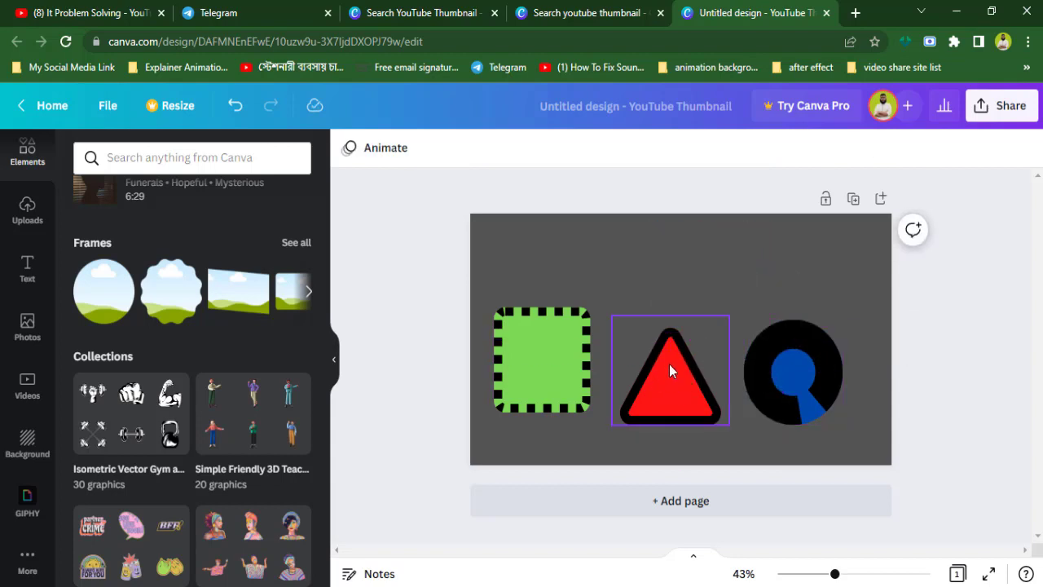
pyautogui.moveTo(668, 370); pyautogui.dragTo(658, 356)
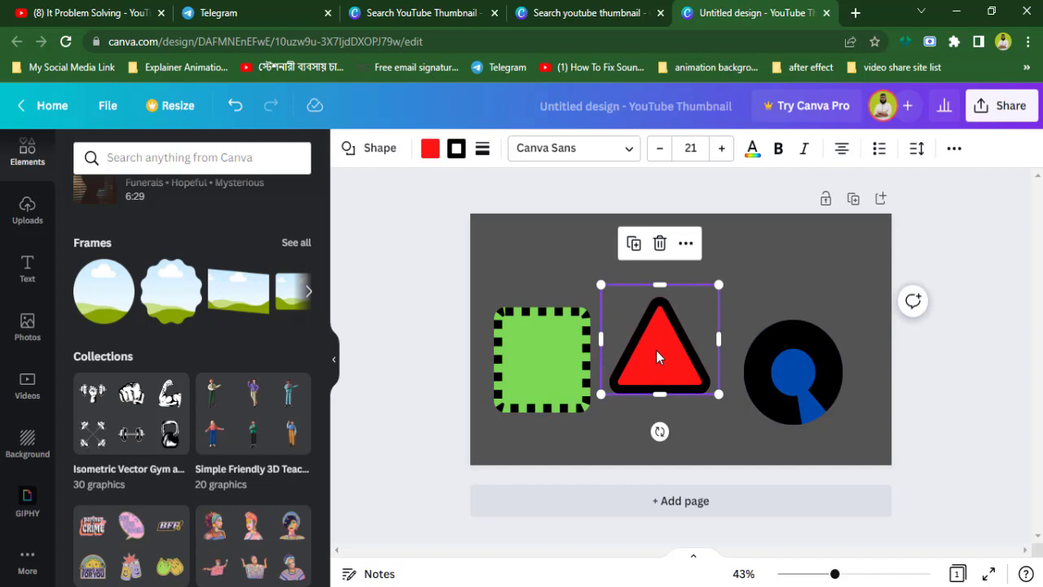
pyautogui.click(634, 245)
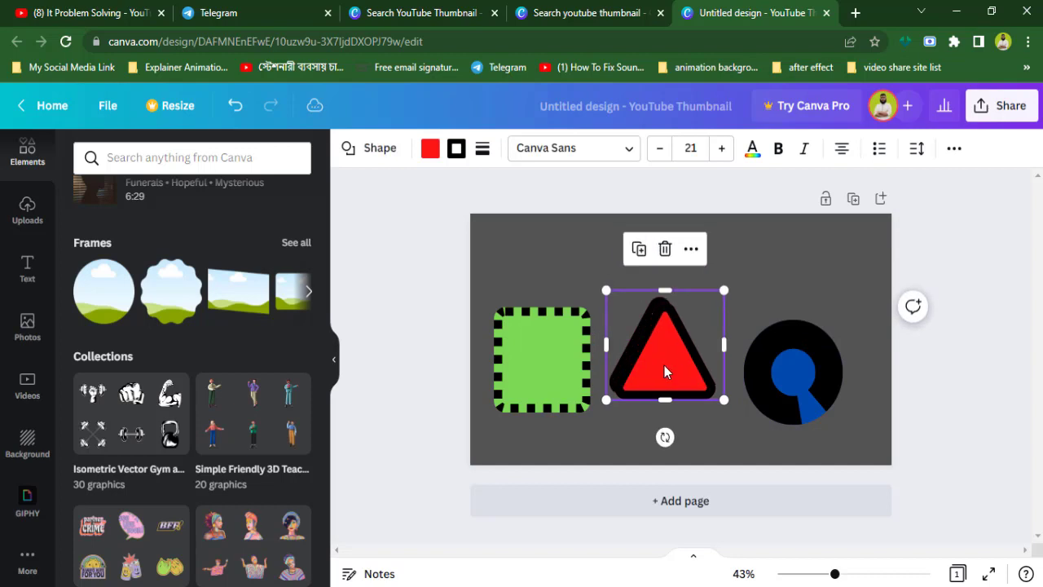
pyautogui.moveTo(690, 326); pyautogui.dragTo(710, 329)
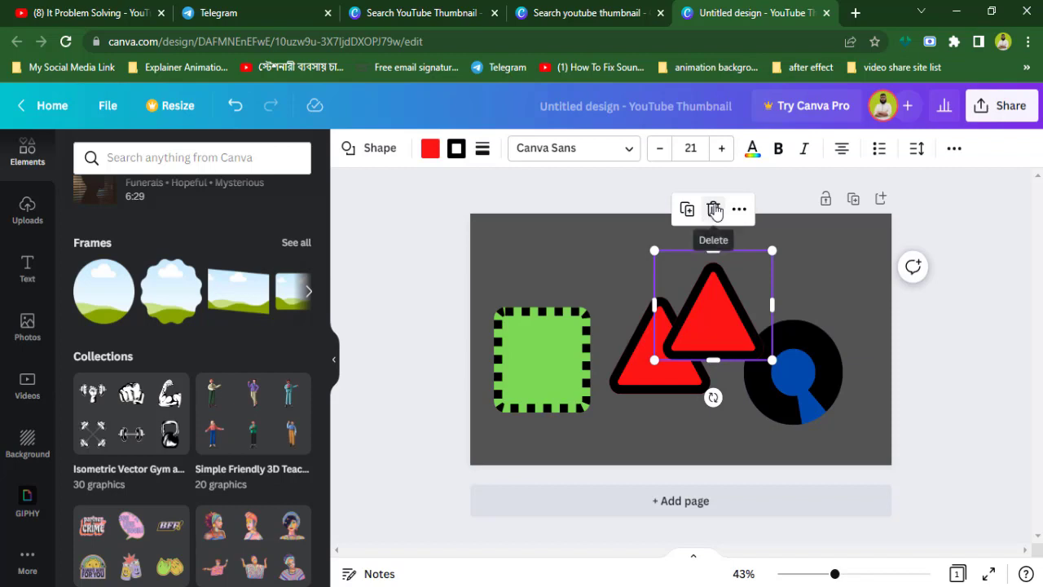
pyautogui.press('Delete')
# - Move the red triangle and the green square slightly up toward the middle of the page
pyautogui.moveTo(653, 342); pyautogui.dragTo(676, 344)
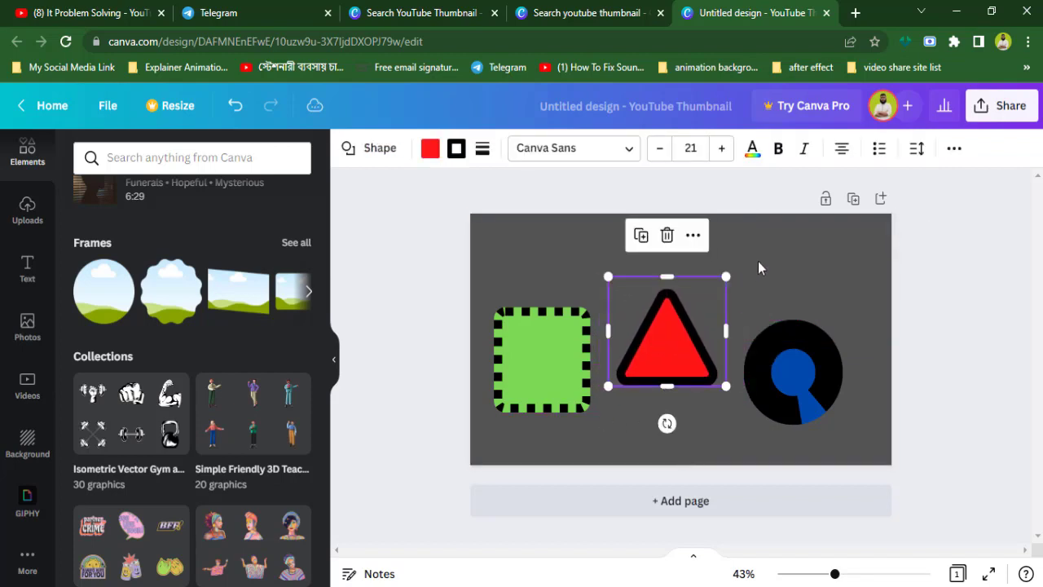
pyautogui.moveTo(546, 336); pyautogui.dragTo(547, 305)
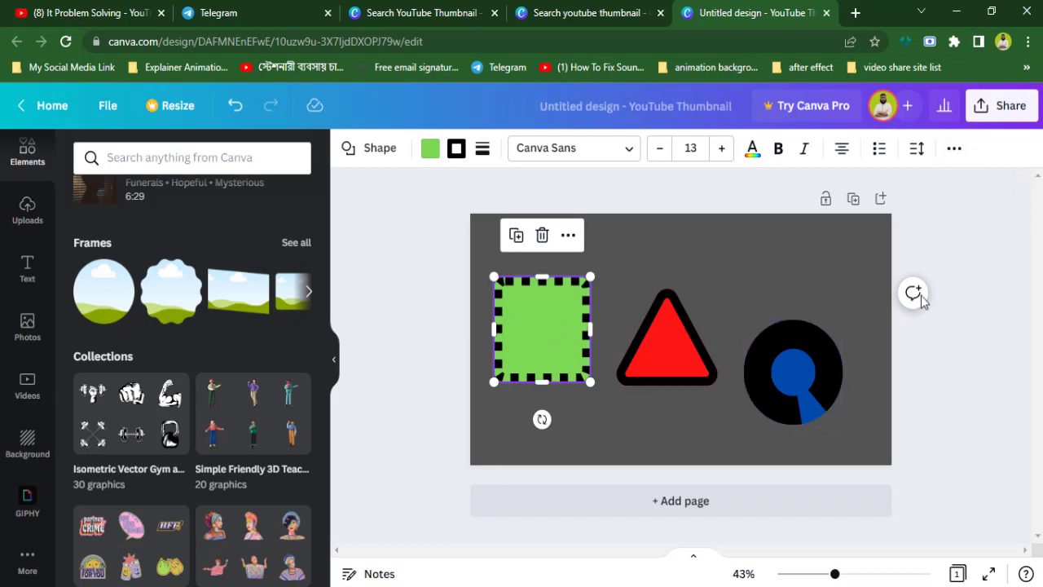
# - Lock the green square and try to move it on the page
pyautogui.moveTo(833, 575)
pyautogui.mouseDown()
pyautogui.moveTo(820, 575)
pyautogui.moveTo(839, 575)
pyautogui.mouseUp()
pyautogui.click(954, 148)
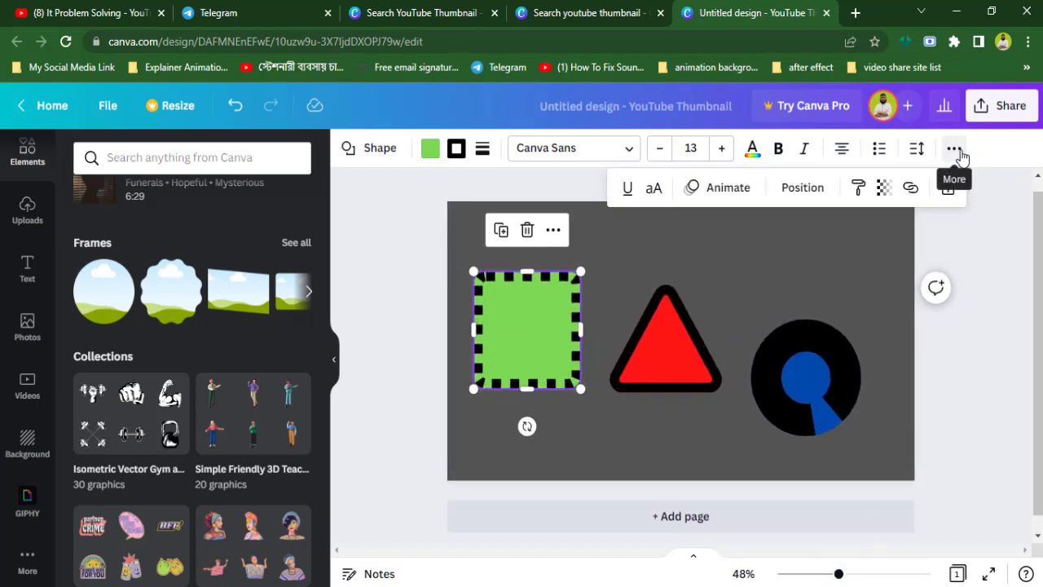
pyautogui.click(948, 189)
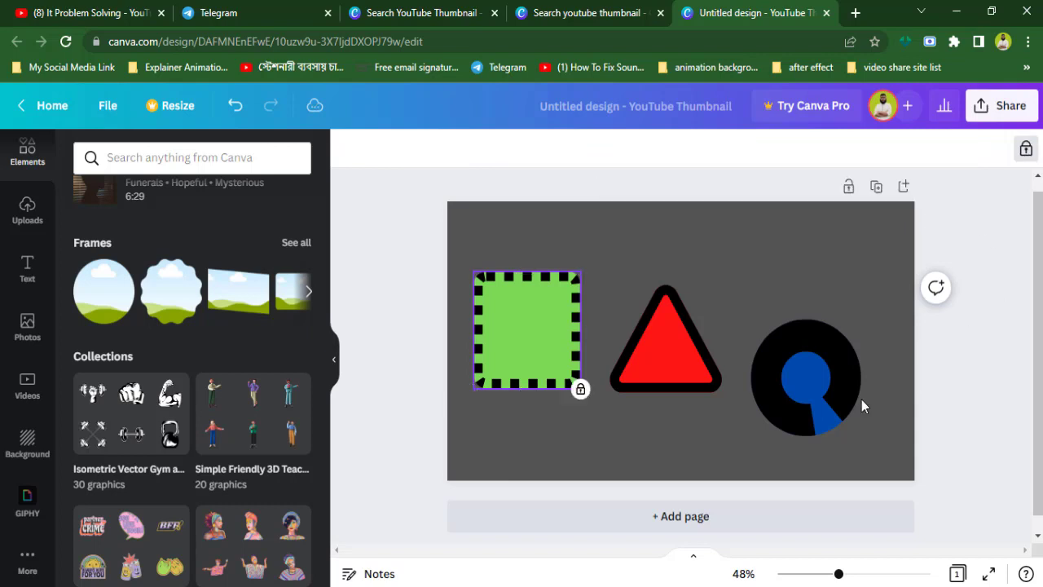
pyautogui.moveTo(525, 330); pyautogui.dragTo(570, 206)
pyautogui.moveTo(470, 262); pyautogui.dragTo(591, 395)
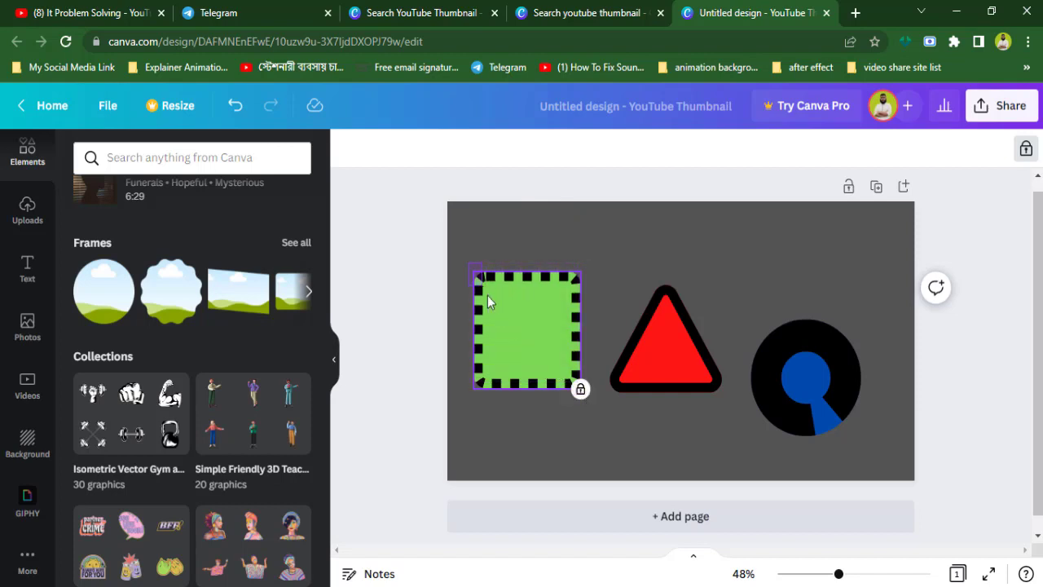
pyautogui.moveTo(479, 276); pyautogui.dragTo(531, 299)
# - Unlock the green square and move it slightly down
pyautogui.click(1026, 148)
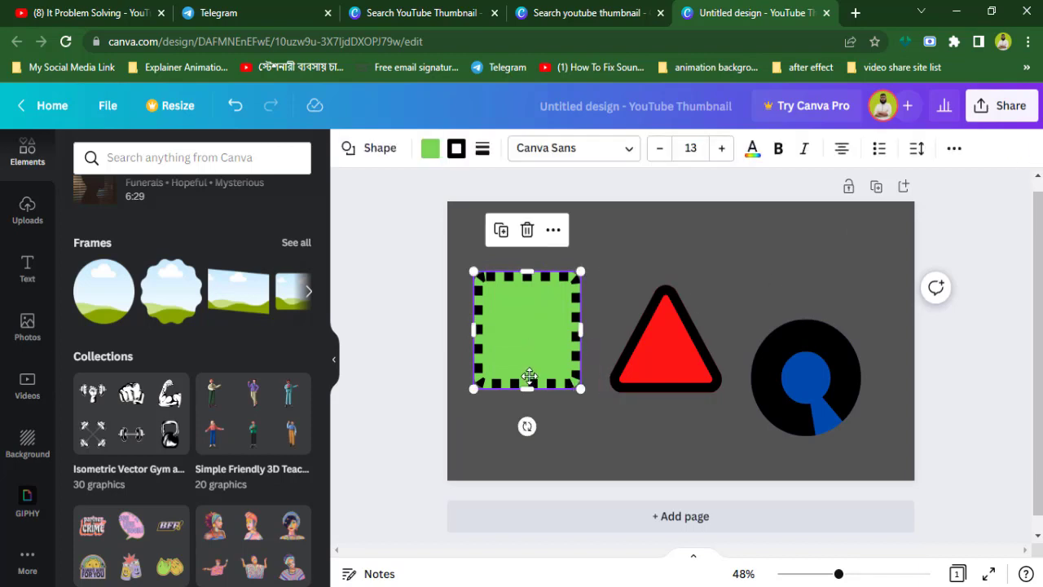
pyautogui.moveTo(529, 376)
pyautogui.mouseDown()
pyautogui.moveTo(529, 420)
pyautogui.moveTo(529, 391)
pyautogui.mouseUp()
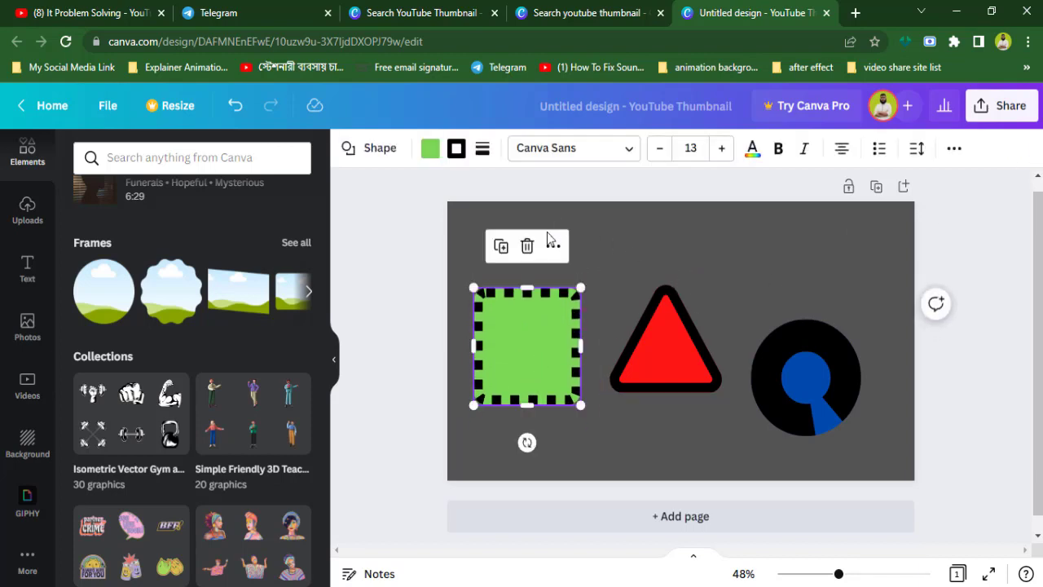
# - Lock the whole page, try to move its shapes, and unlock the page again
pyautogui.click(639, 233)
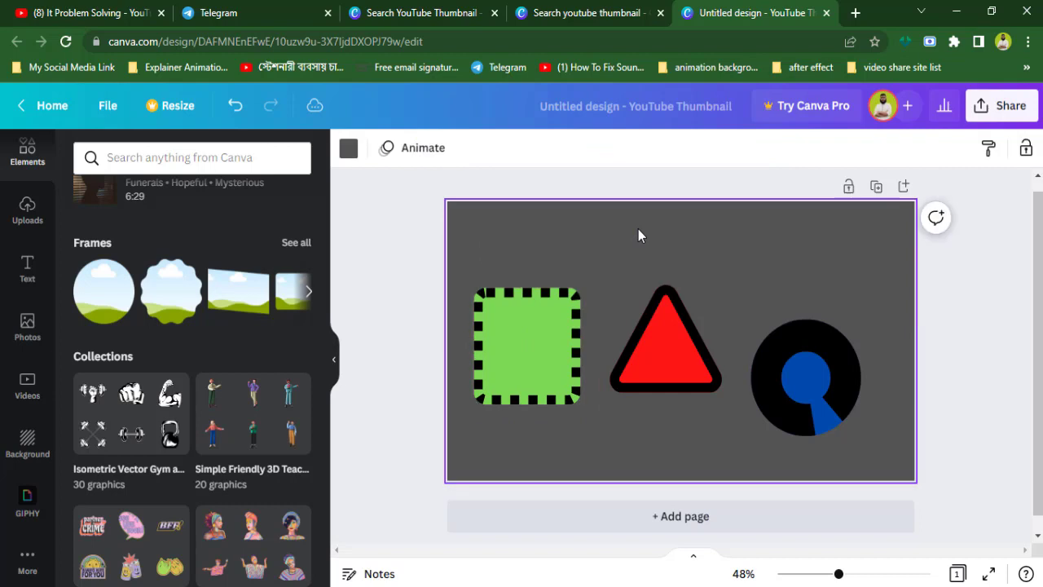
pyautogui.click(848, 185)
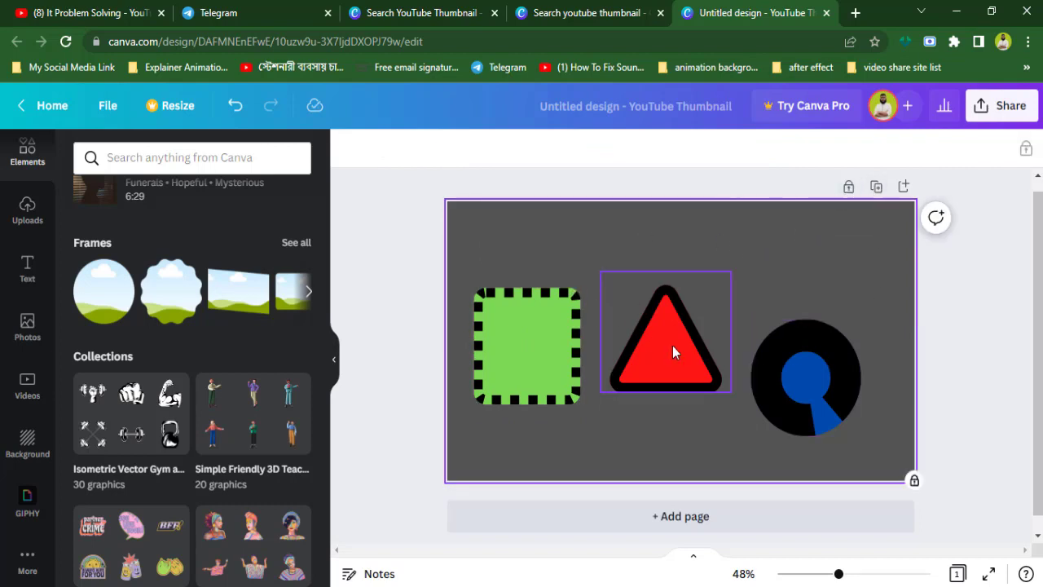
pyautogui.moveTo(446, 344); pyautogui.dragTo(818, 413)
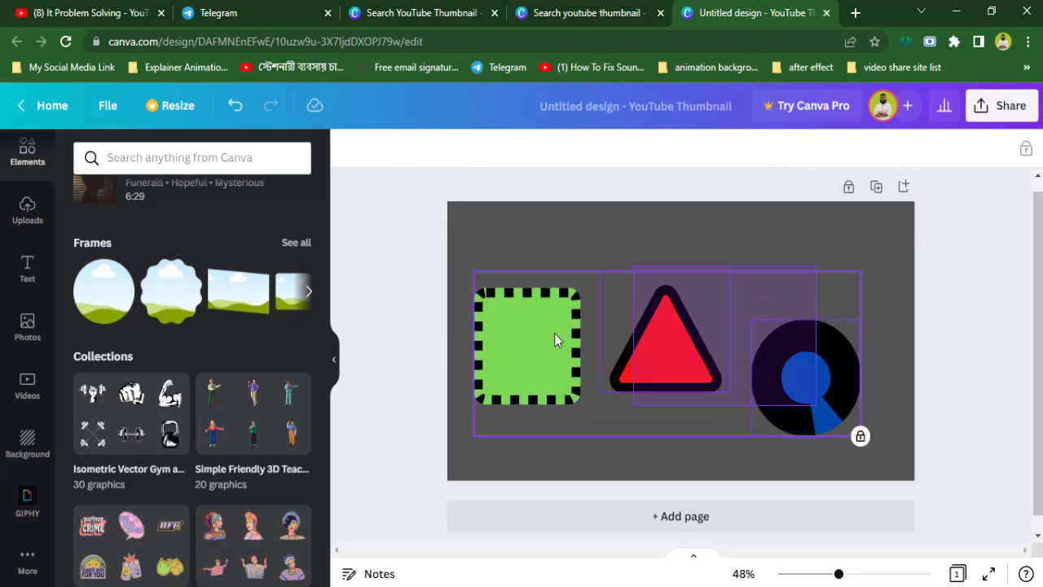
pyautogui.moveTo(592, 339); pyautogui.dragTo(807, 398)
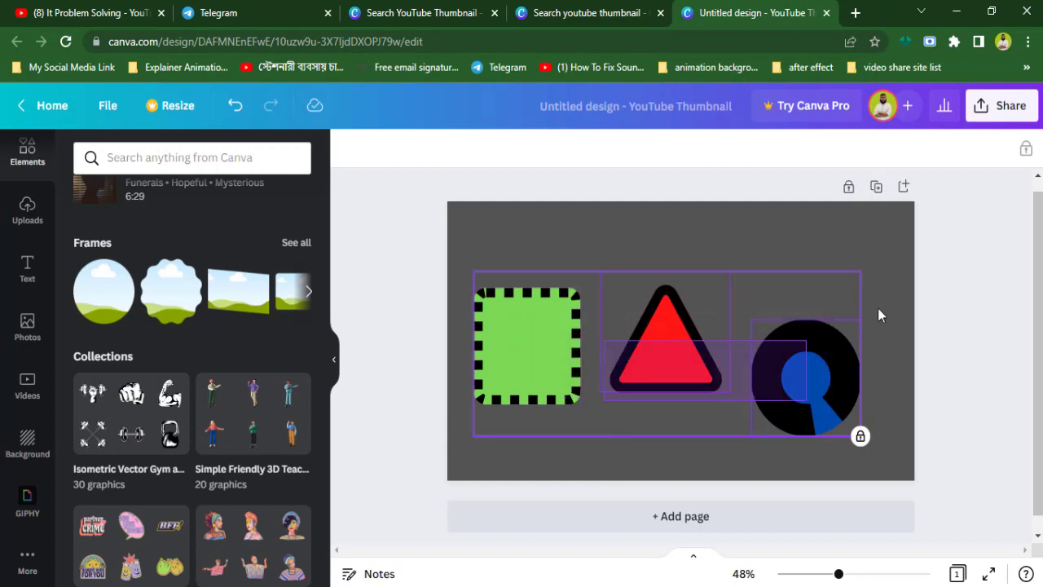
pyautogui.click(572, 232)
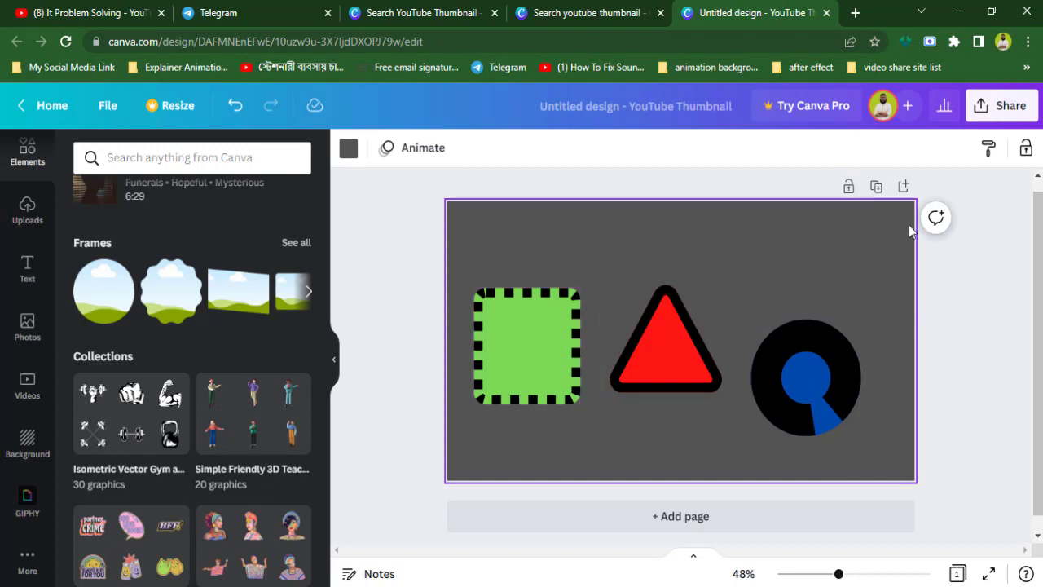
# - Duplicate the page with its three shapes and delete the duplicate page
pyautogui.click(876, 189)
pyautogui.scroll(3, 717, 412)
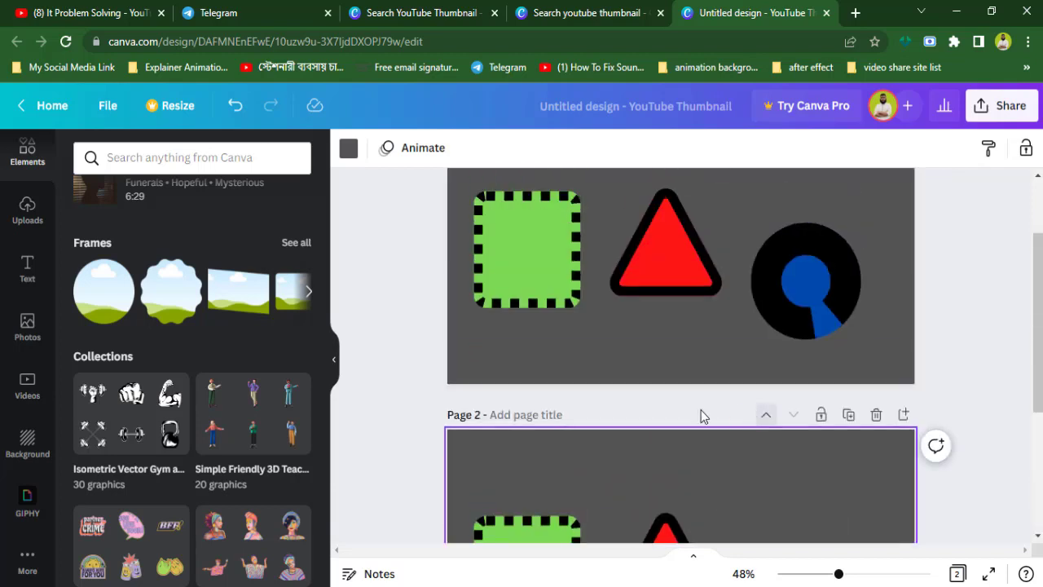
pyautogui.scroll(-2, 717, 411)
pyautogui.scroll(4, 733, 413)
pyautogui.scroll(-2, 869, 423)
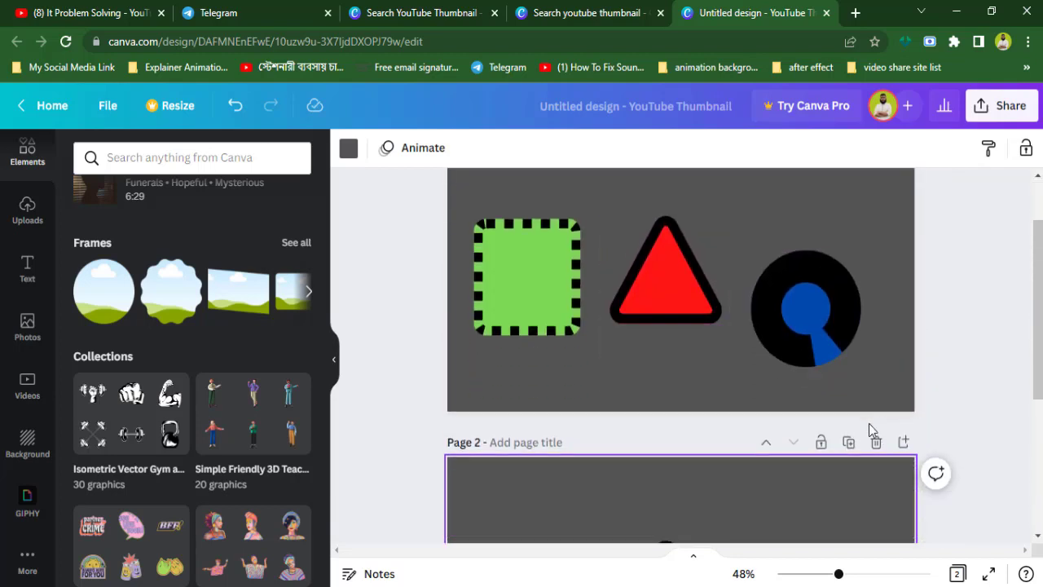
pyautogui.click(876, 442)
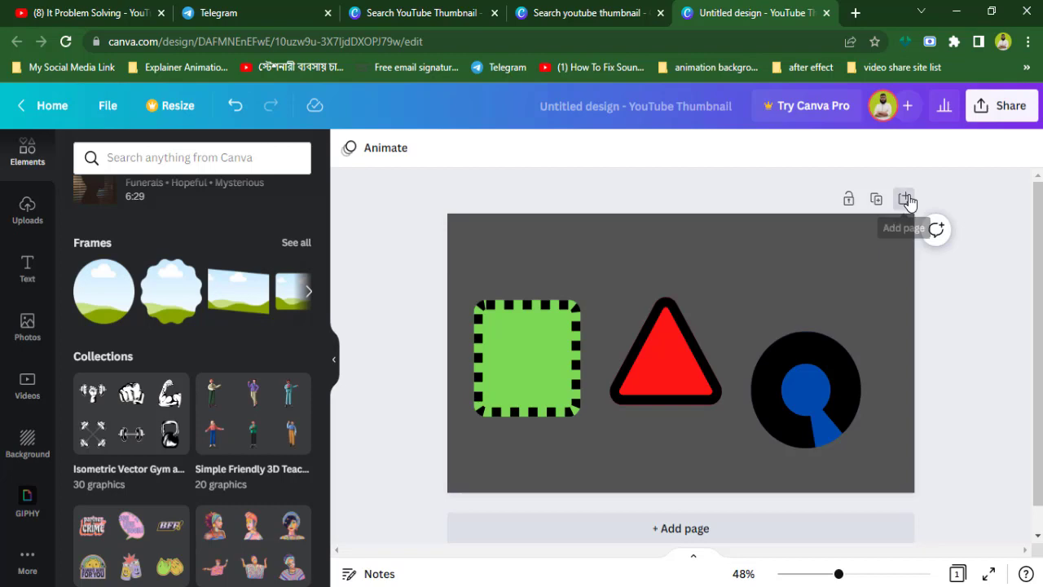
# - Add a new empty page after the page with the shapes
pyautogui.click(905, 199)
pyautogui.scroll(4, 634, 370)
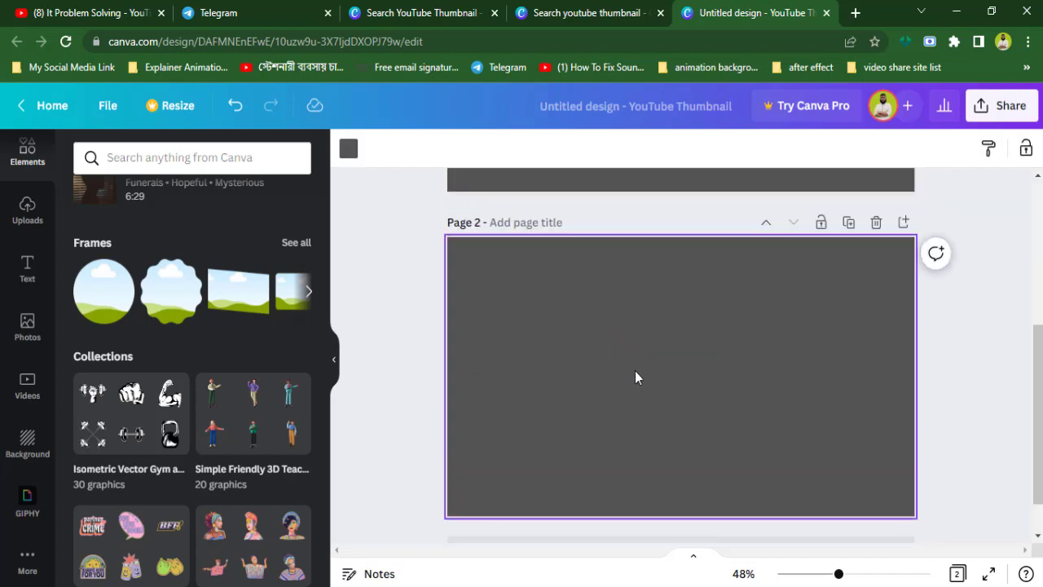
pyautogui.scroll(-3, 635, 373)
pyautogui.scroll(3, 646, 378)
# - Delete the red triangle, the blue circle and the green square from page 1
pyautogui.click(649, 379)
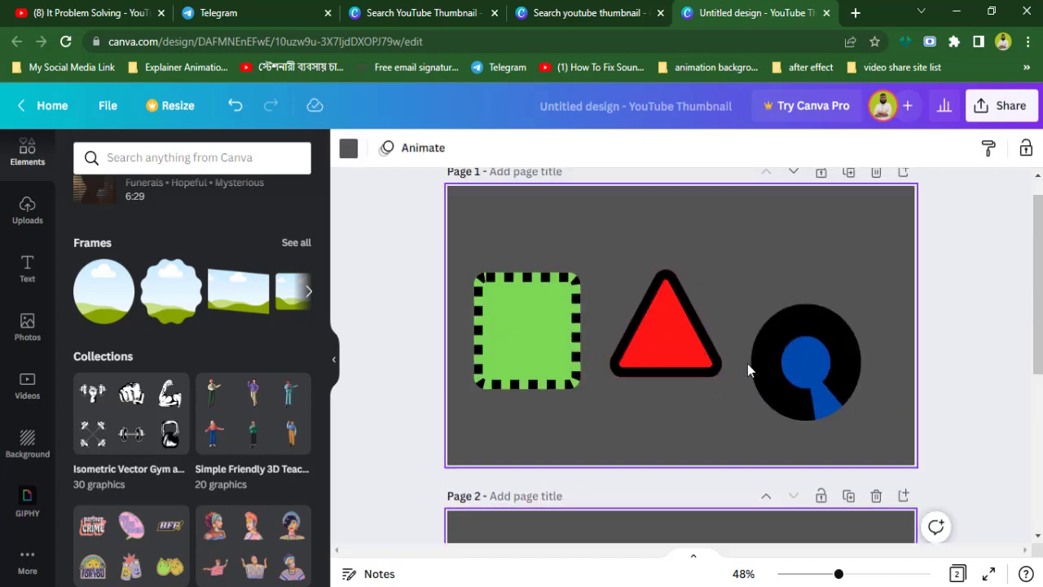
pyautogui.scroll(1, 725, 366)
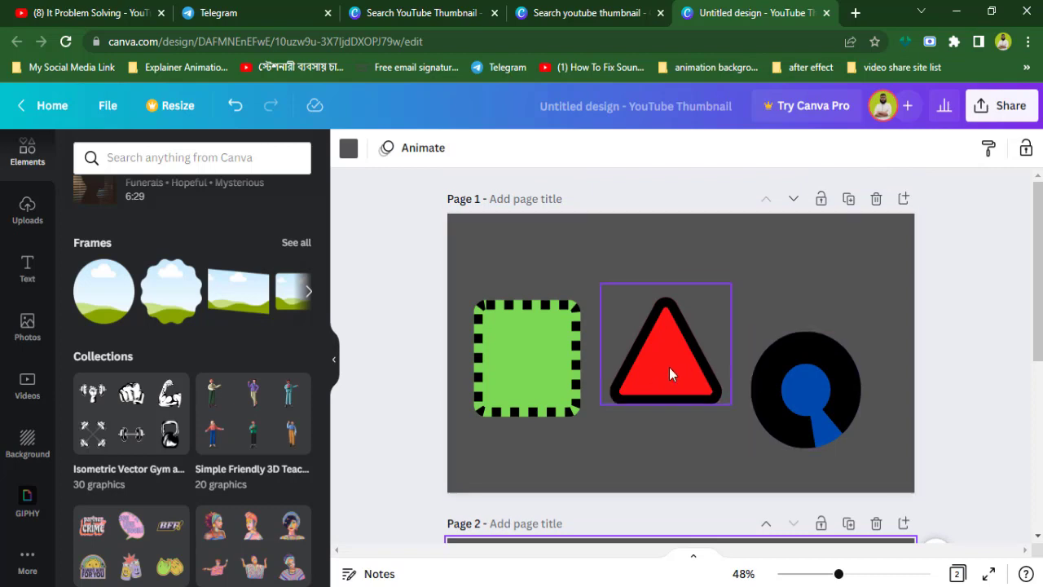
pyautogui.moveTo(669, 373); pyautogui.dragTo(714, 337)
pyautogui.press('Delete')
pyautogui.click(771, 399)
pyautogui.press('Delete')
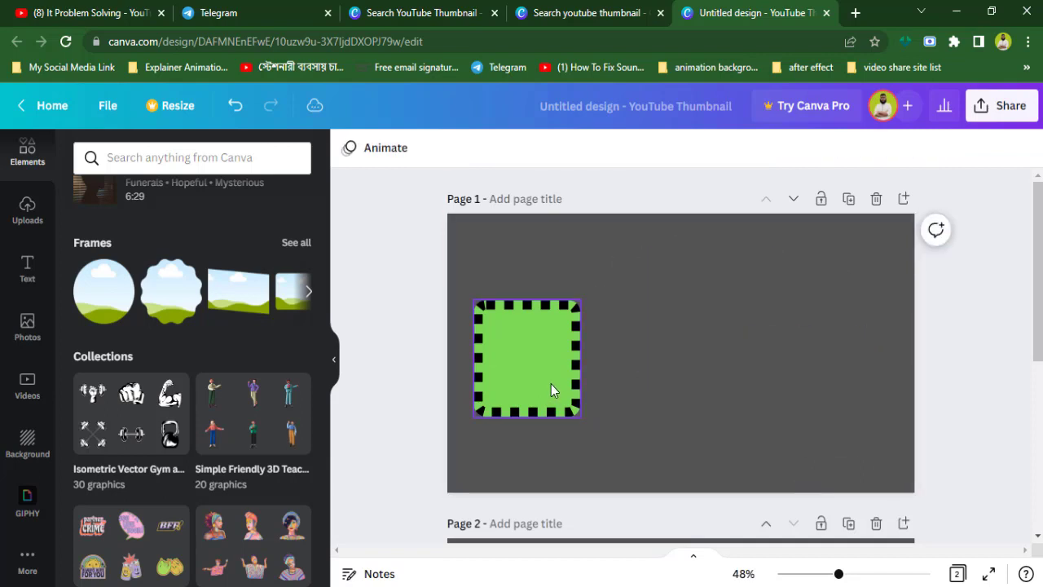
pyautogui.click(554, 387)
pyautogui.press('Delete')
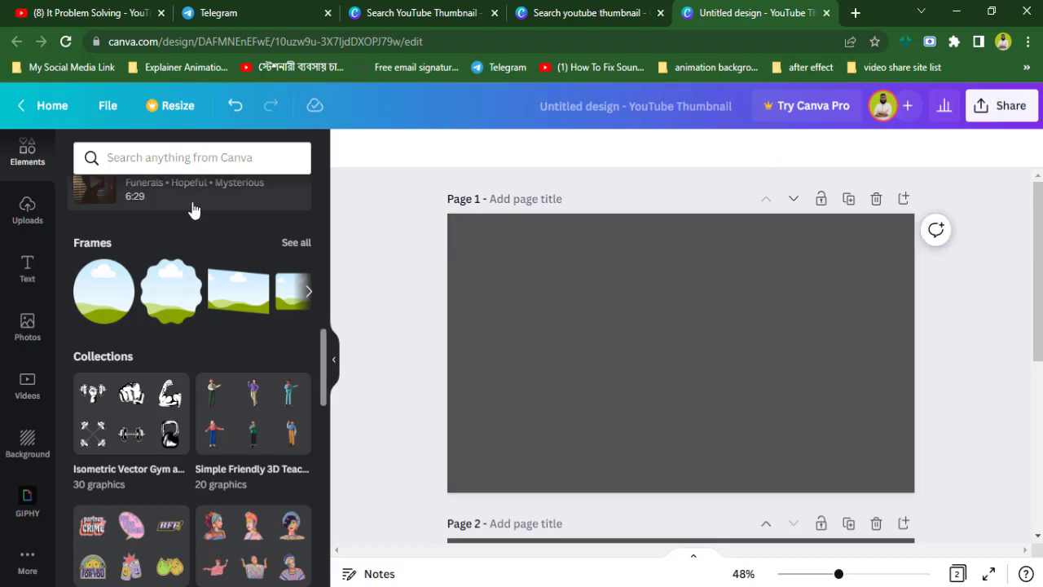
# - Search the elements library for "dalivary"
pyautogui.scroll(6, 135, 200)
pyautogui.scroll(3, 147, 219)
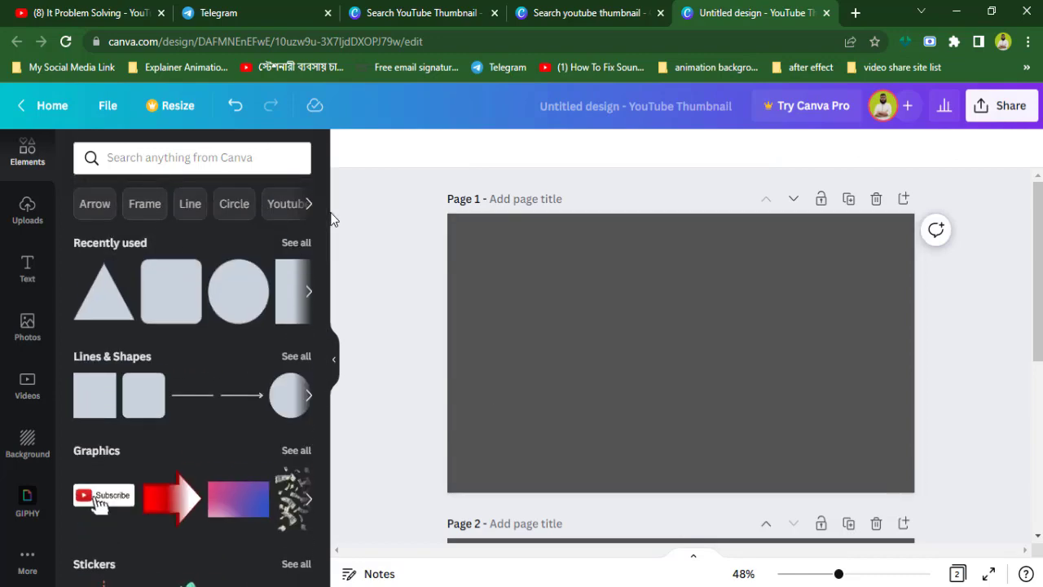
pyautogui.click(251, 163)
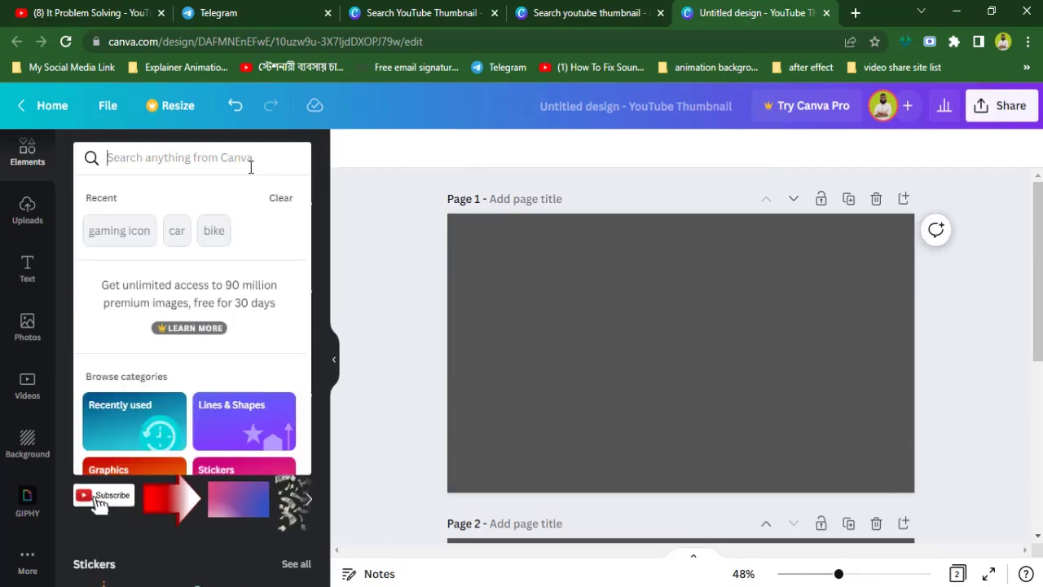
pyautogui.write('fa')
pyautogui.press('BackSpace')
pyautogui.press('BackSpace')
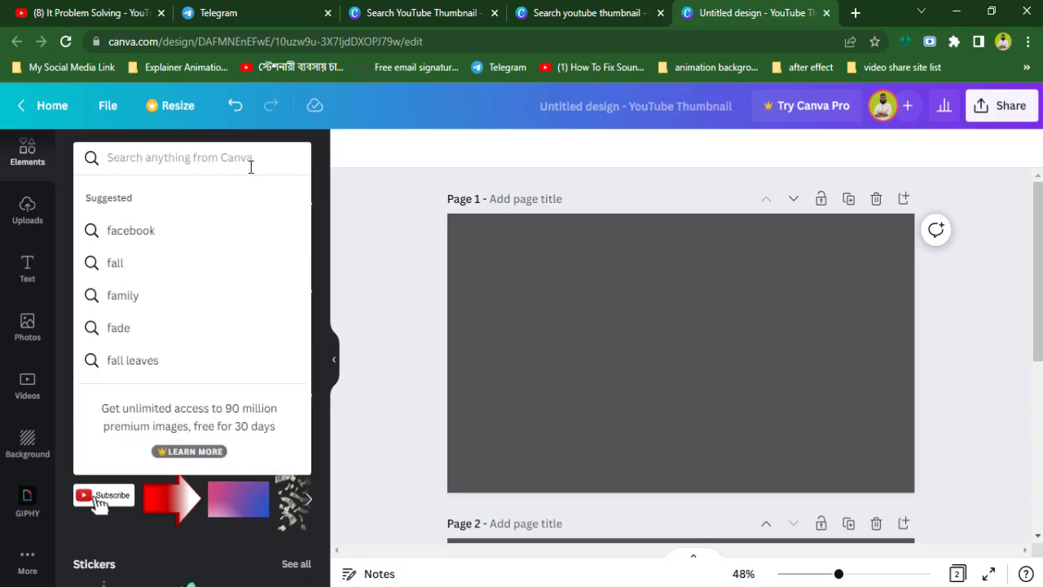
pyautogui.write('daliva')
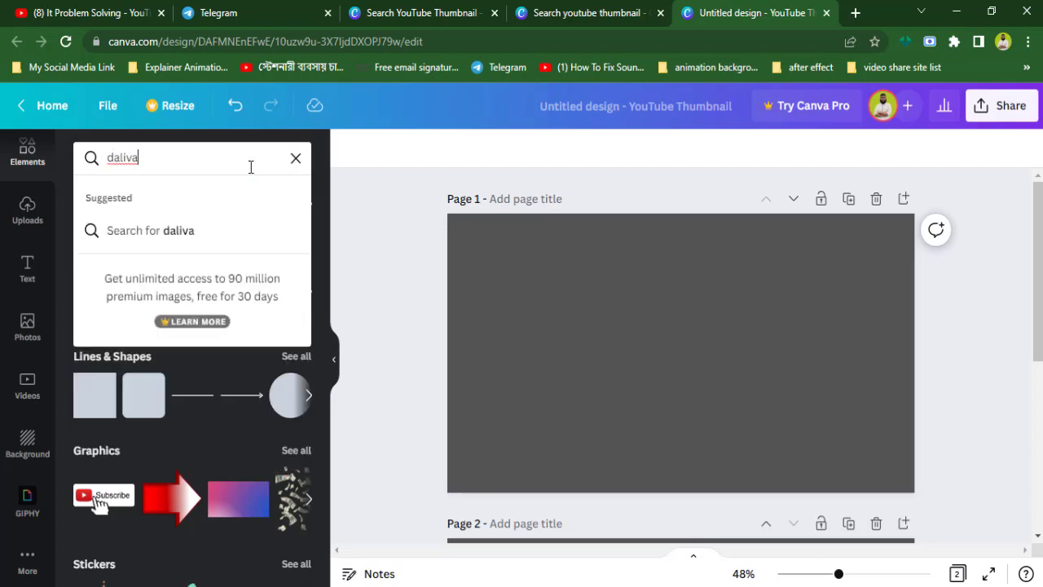
pyautogui.write('ry')
pyautogui.press('Return')
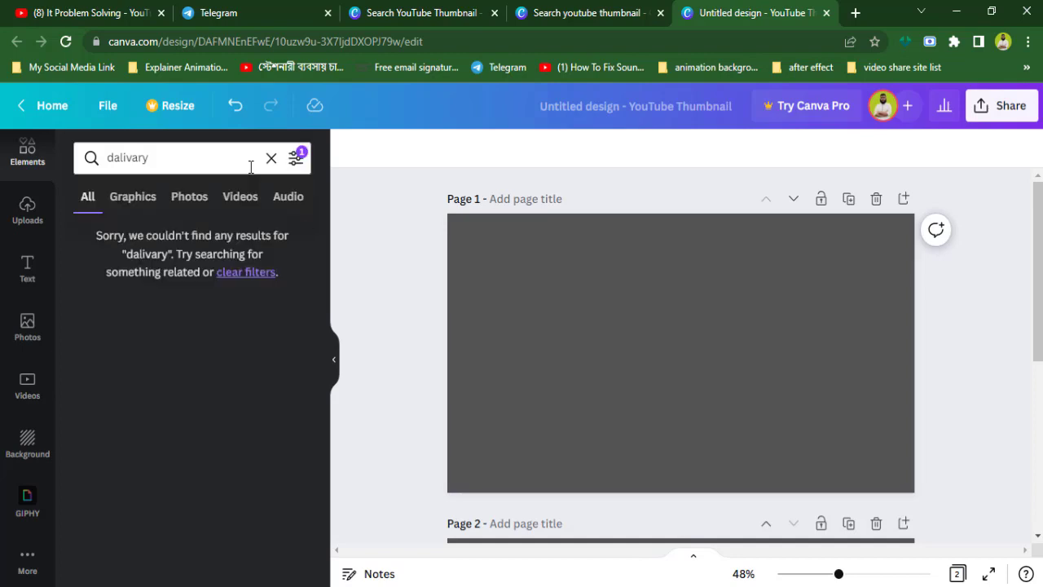
# - Correct the elements search to "delivery" and add the red scooter courier graphic to page 1
pyautogui.click(133, 158)
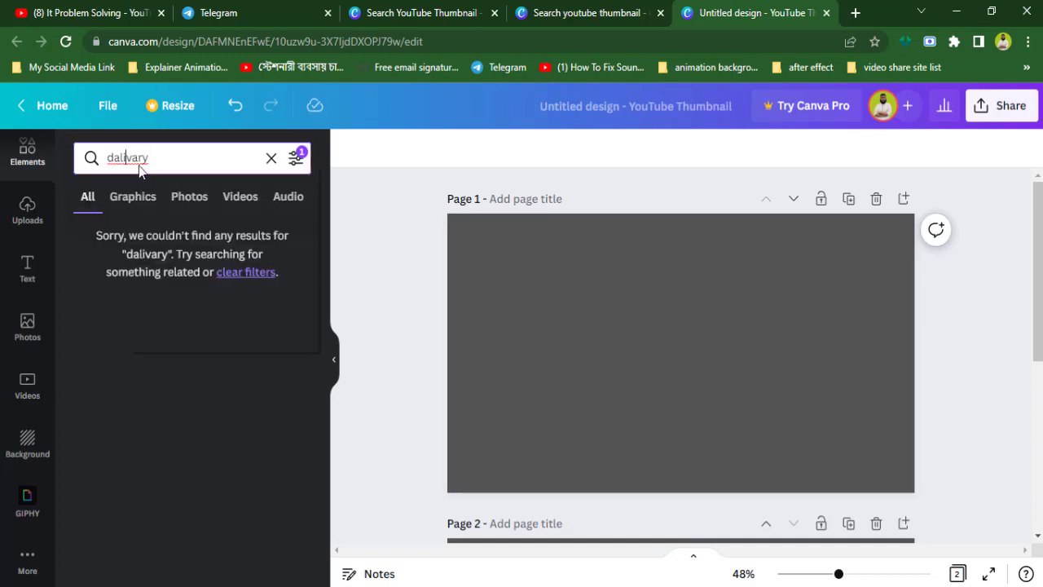
pyautogui.rightClick(130, 159)
pyautogui.click(184, 181)
pyautogui.press('Return')
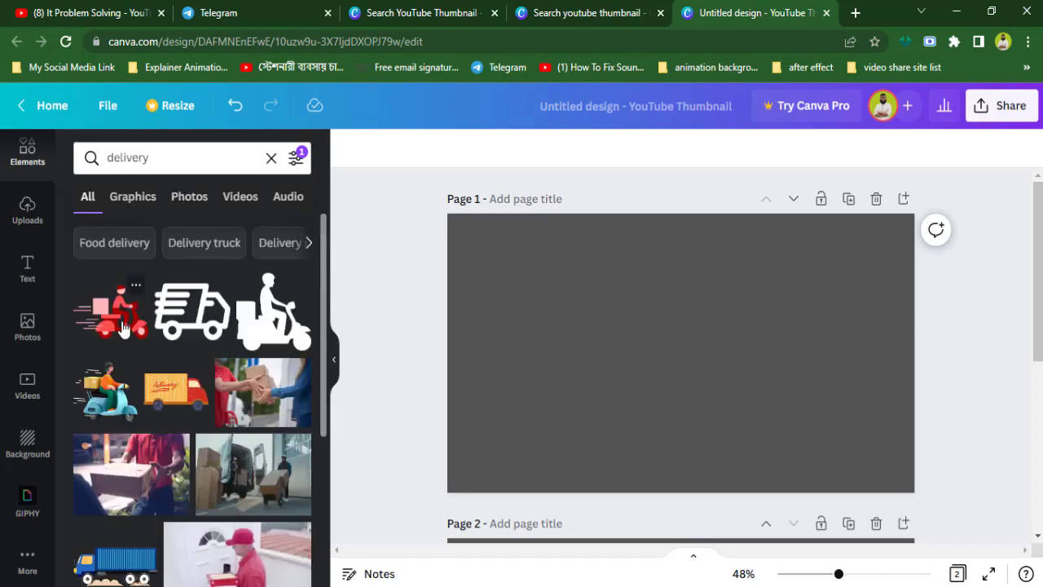
pyautogui.click(119, 317)
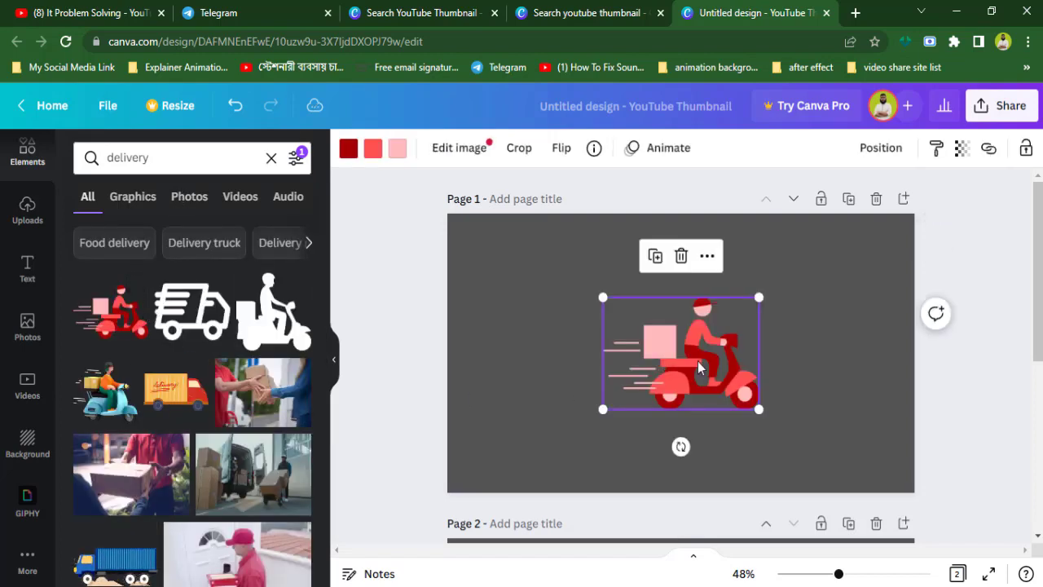
# - Enlarge the scooter courier graphic and place it slightly left of the centre of page 1
pyautogui.moveTo(792, 281); pyautogui.dragTo(804, 274)
pyautogui.moveTo(701, 350); pyautogui.dragTo(613, 372)
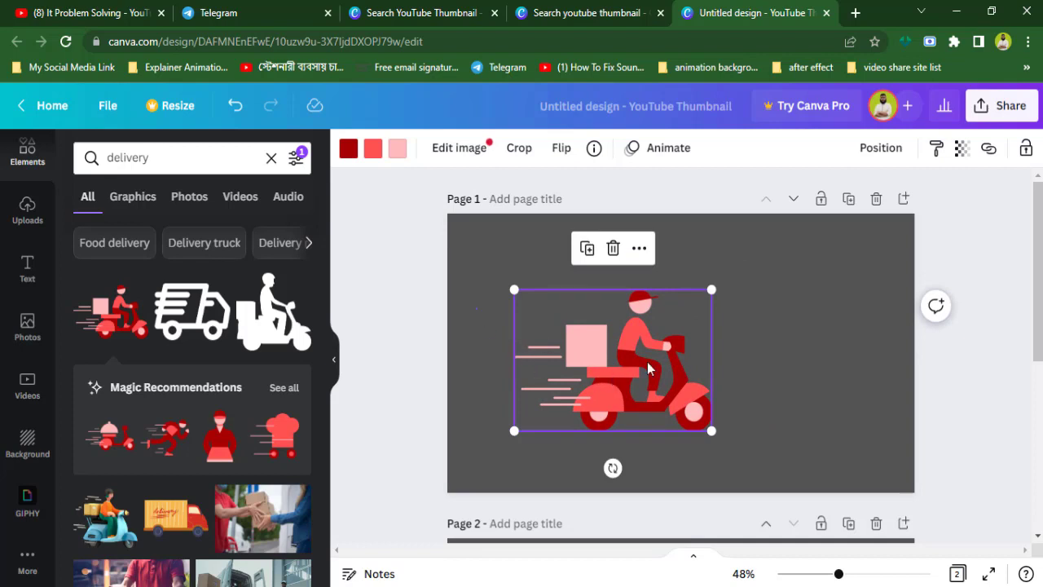
pyautogui.click(599, 358)
pyautogui.moveTo(599, 358); pyautogui.dragTo(626, 376)
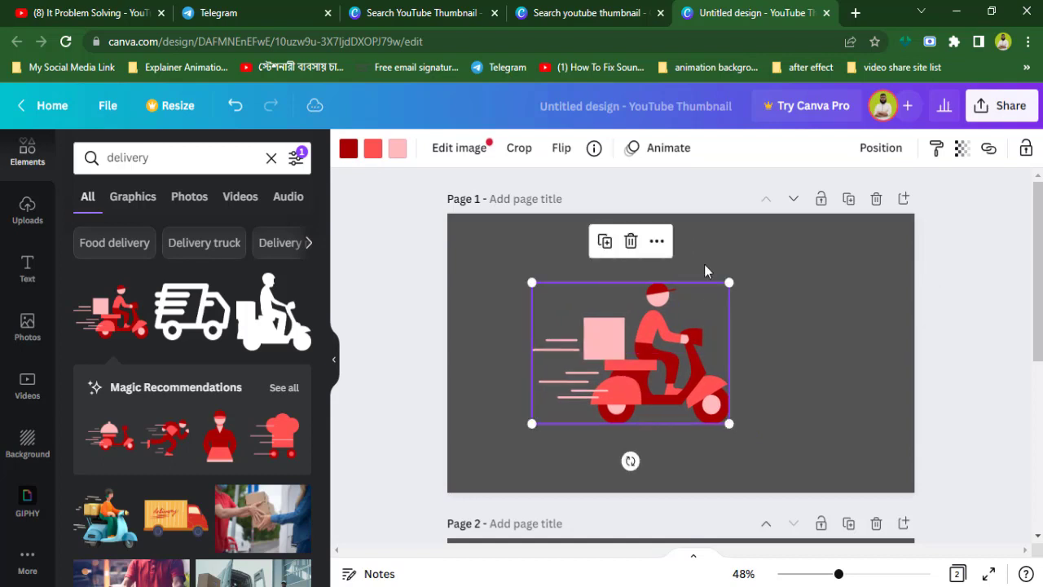
# - Apply the Pan animation to the scooter courier graphic on page 1 and preview the design
pyautogui.click(661, 151)
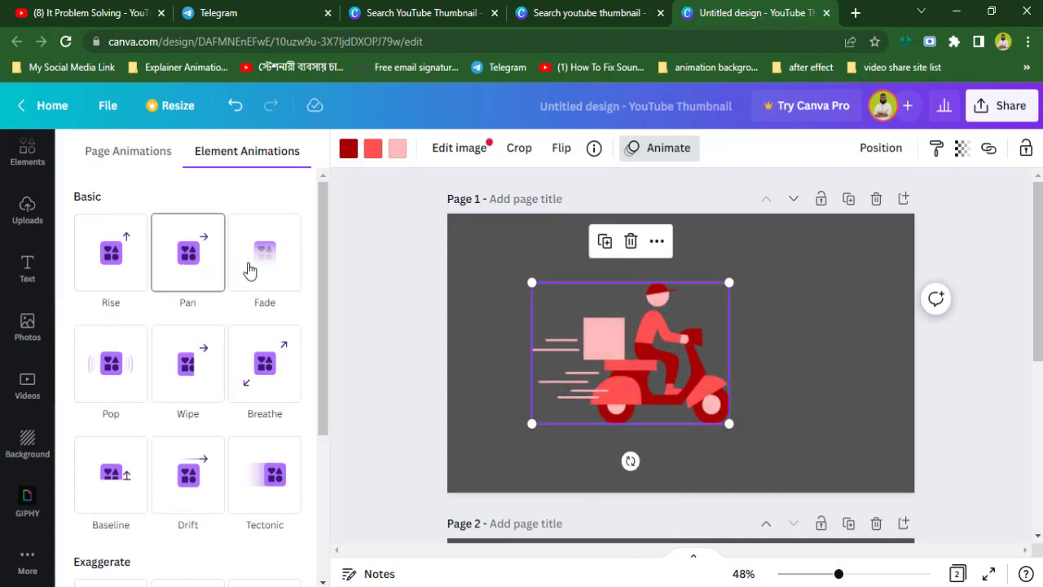
pyautogui.click(199, 267)
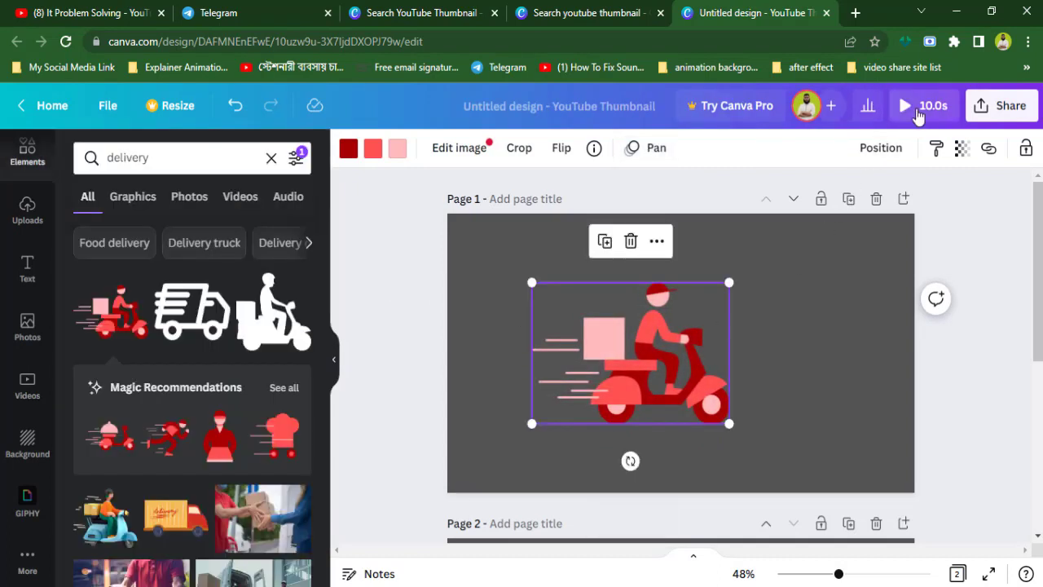
pyautogui.click(919, 107)
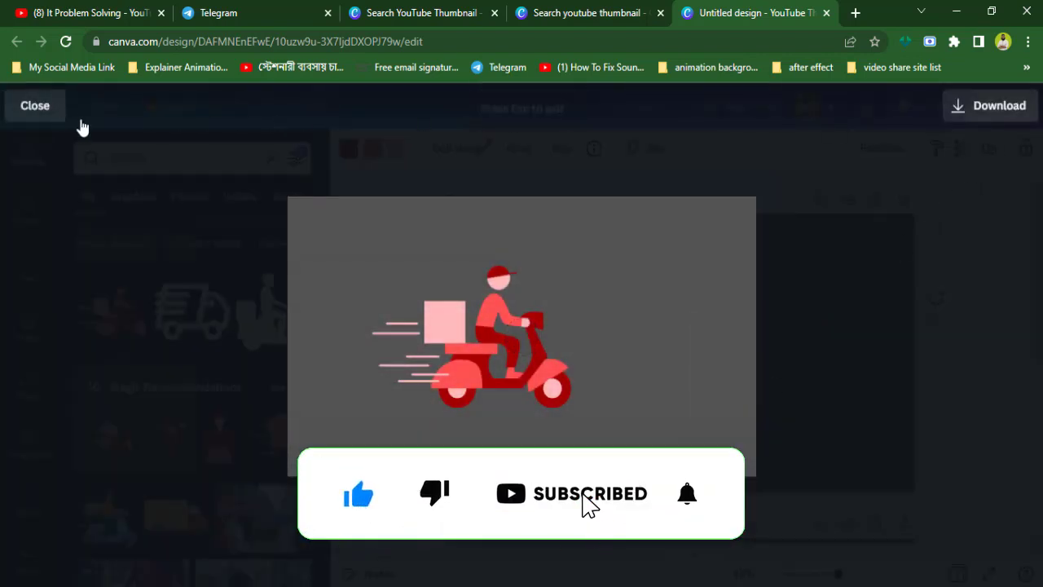
pyautogui.click(35, 105)
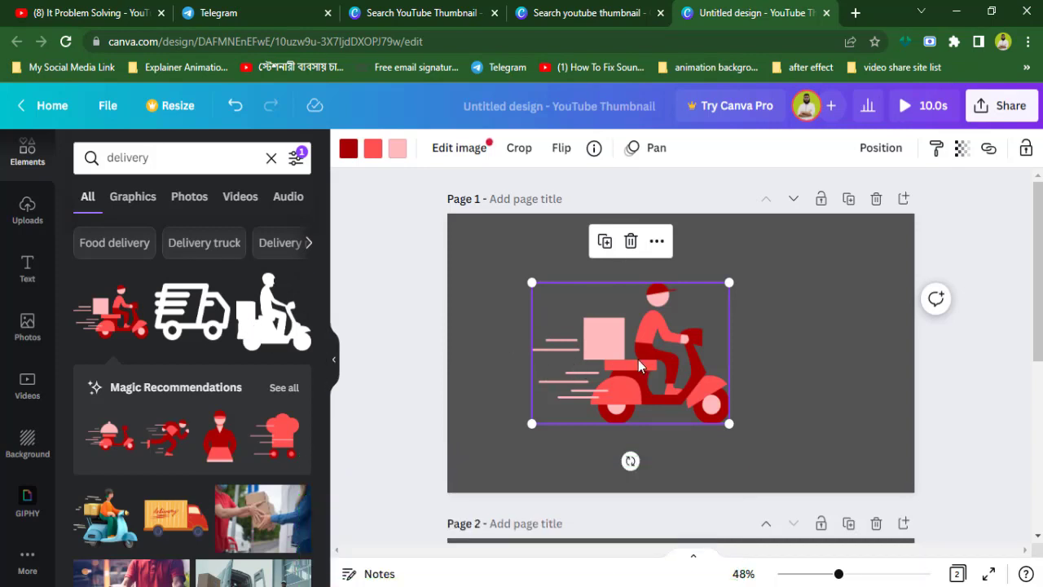
# - Check the scooter courier graphic's details in the search results and browse more graphics like it
pyautogui.click(137, 287)
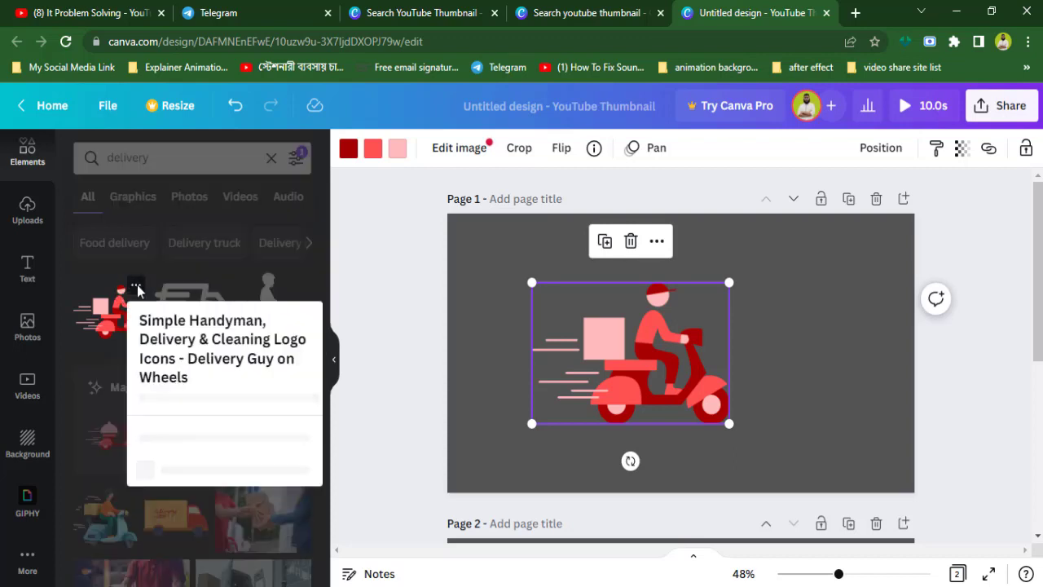
pyautogui.scroll(-1, 230, 269)
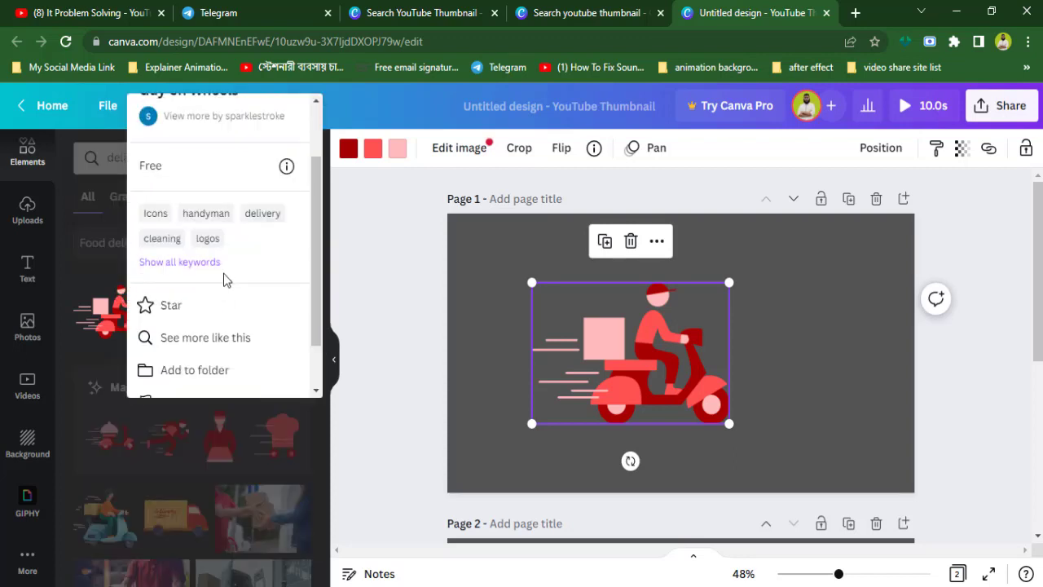
pyautogui.scroll(-1, 243, 284)
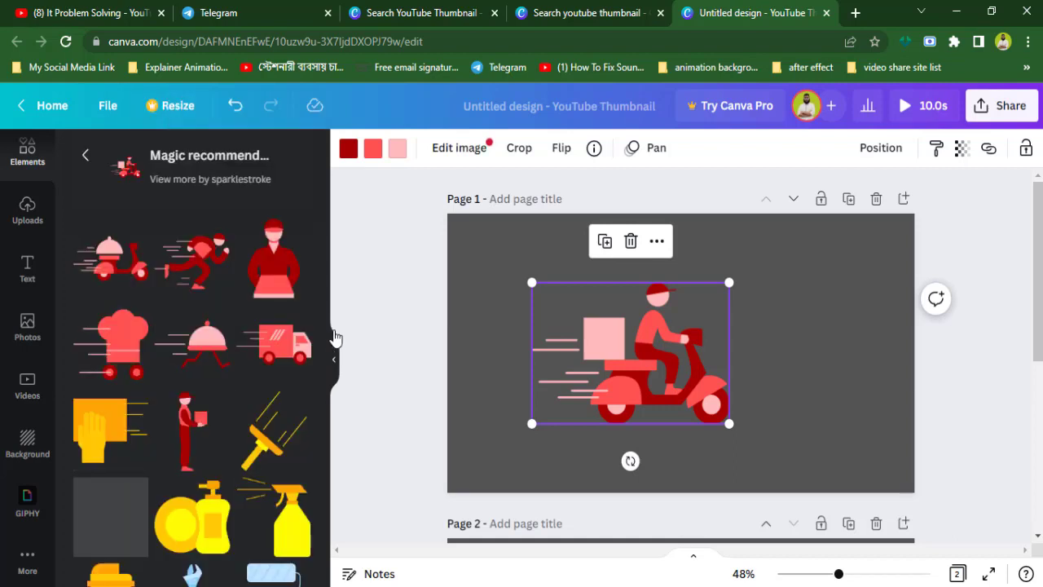
pyautogui.moveTo(199, 269)
pyautogui.scroll(-2, 220, 252)
pyautogui.scroll(2, 240, 235)
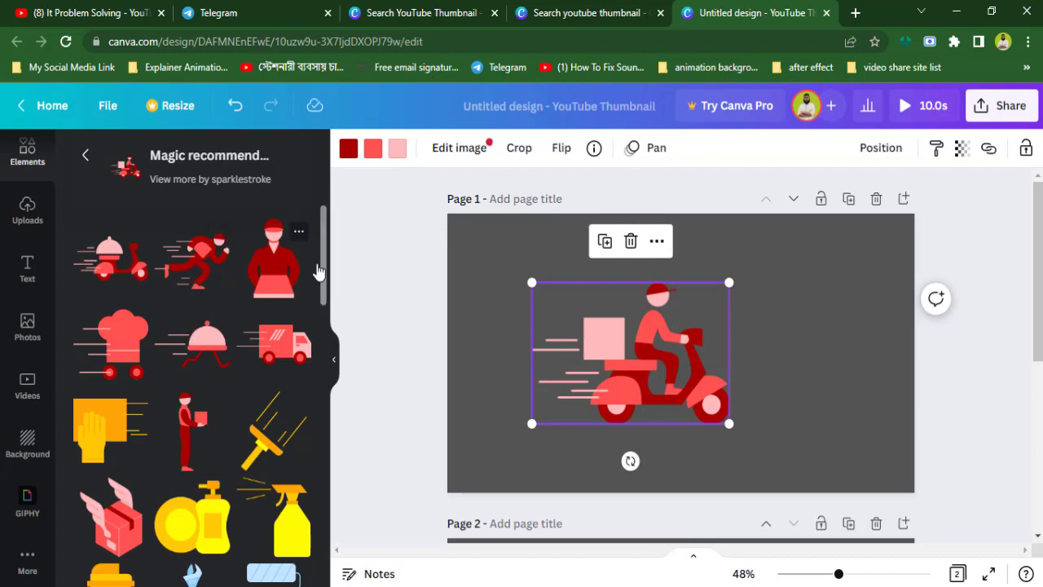
pyautogui.moveTo(324, 267); pyautogui.dragTo(314, 236)
# - Recolour the scooter graphic's dark red parts violet and its coral shirt, seat and fenders light grey
pyautogui.moveTo(634, 376); pyautogui.dragTo(615, 364)
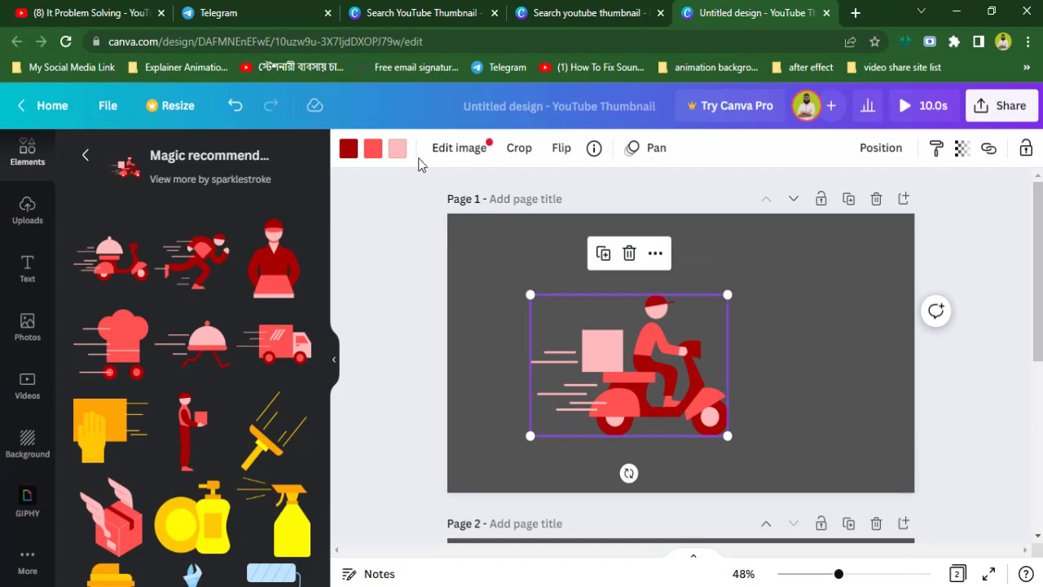
pyautogui.click(349, 152)
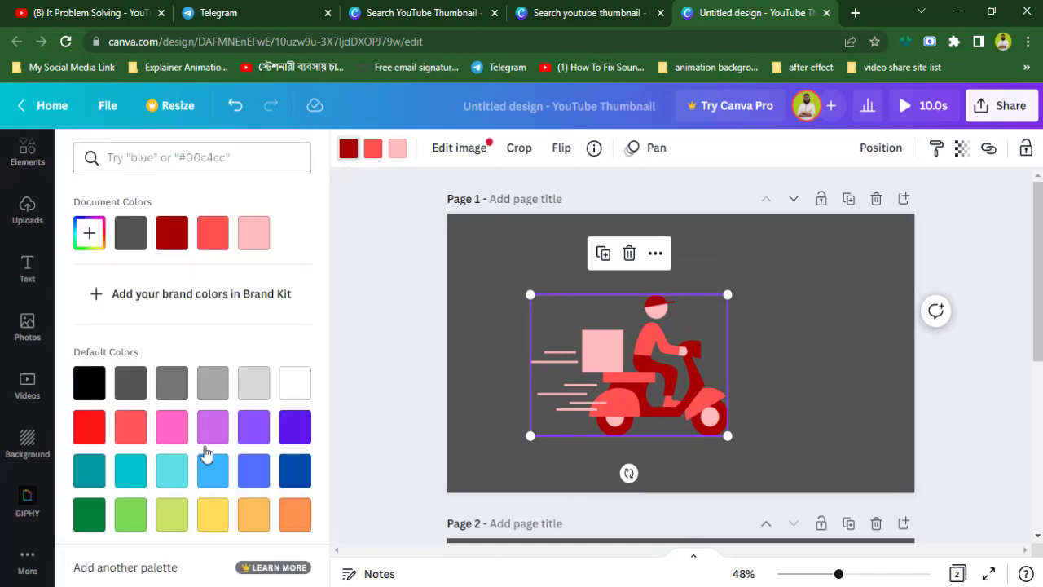
pyautogui.click(295, 426)
pyautogui.click(376, 158)
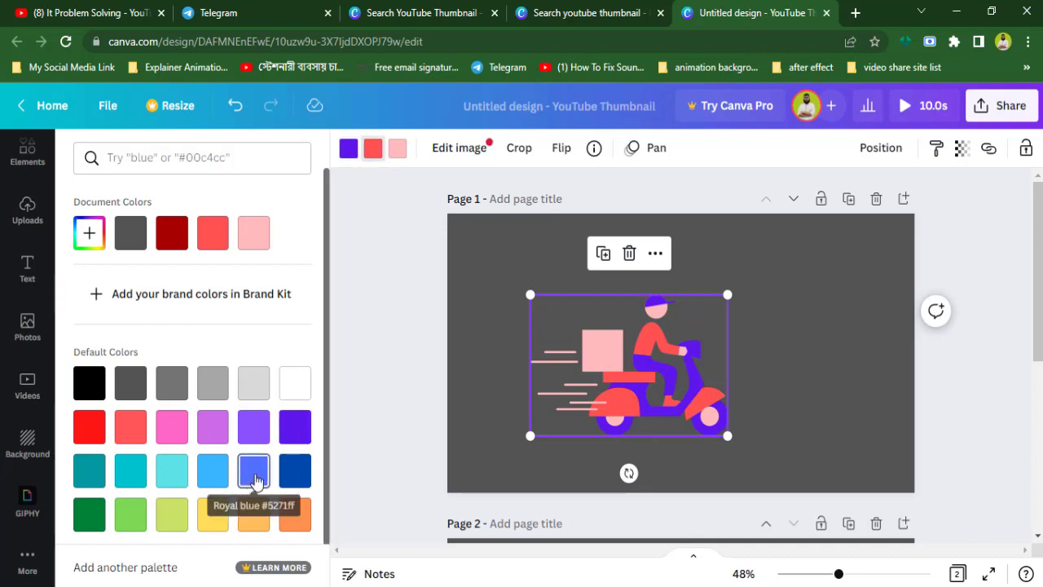
pyautogui.click(173, 436)
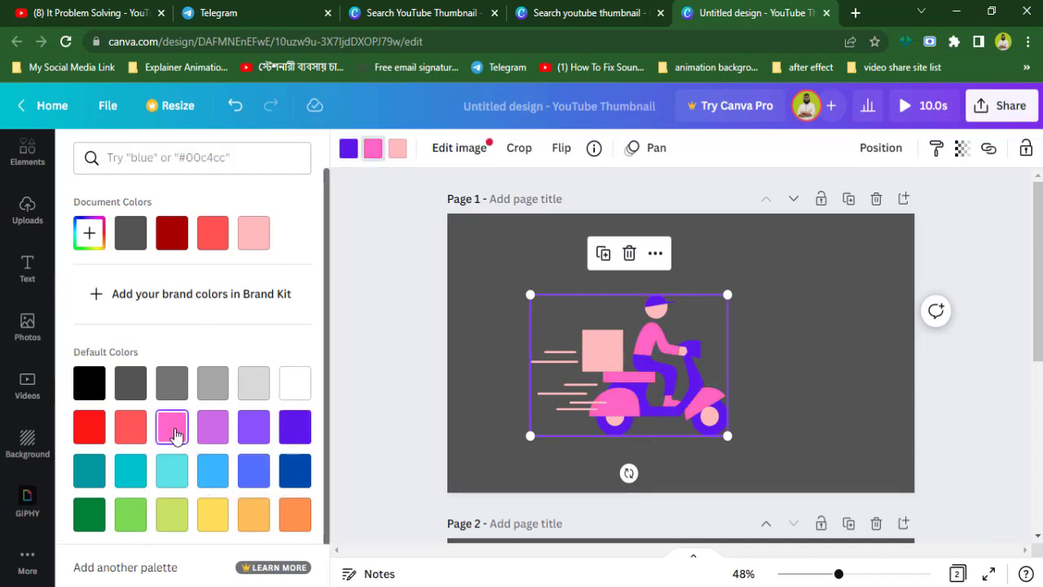
pyautogui.click(214, 393)
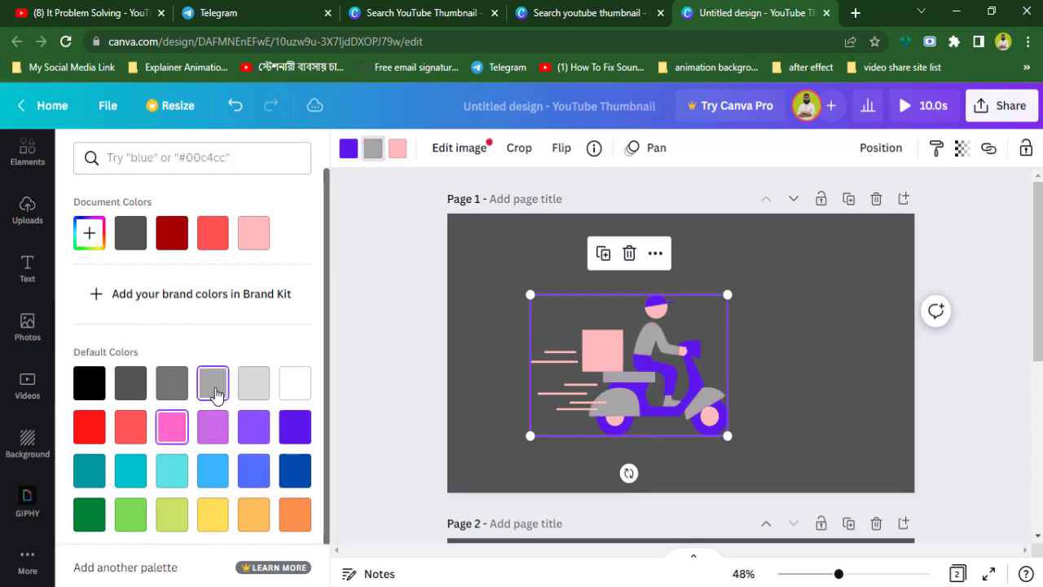
# - Recolour the scooter graphic's pale pink box, face, wheel centres and speed lines white
pyautogui.click(398, 152)
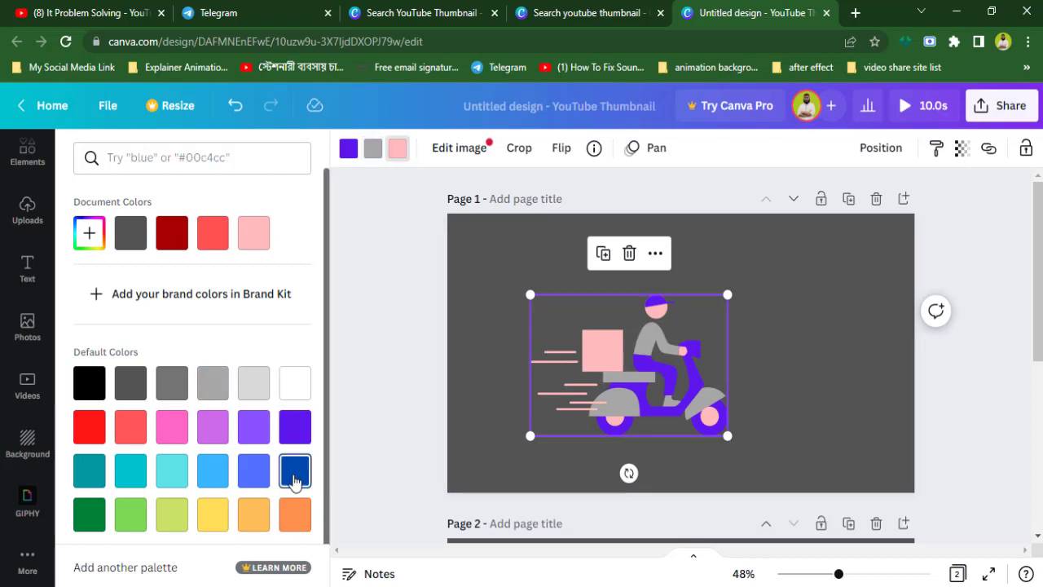
pyautogui.click(294, 476)
pyautogui.click(294, 383)
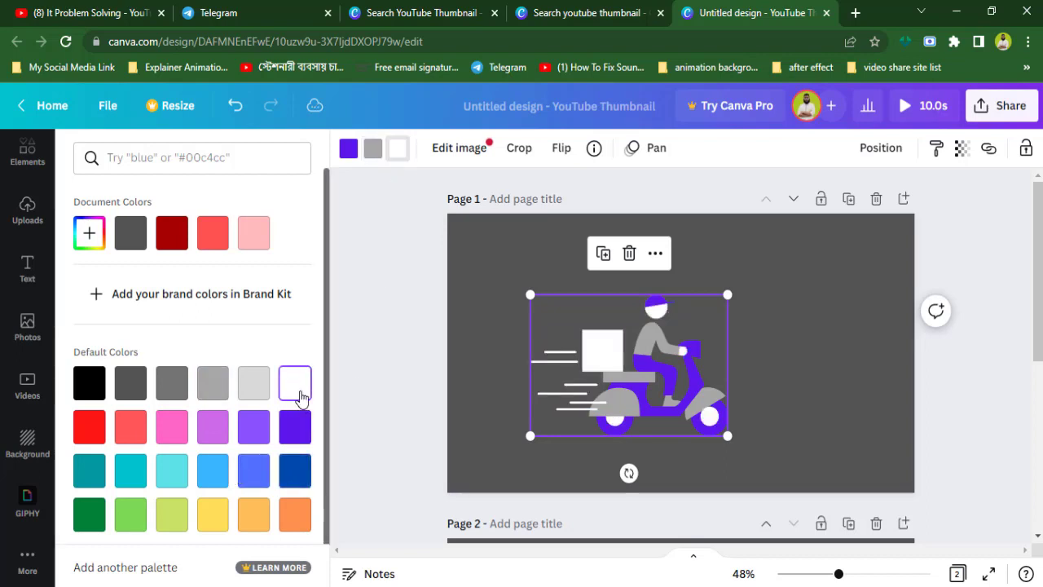
# - Enlarge the scooter graphic slightly and move it towards the lower left of page 1
pyautogui.click(583, 377)
pyautogui.moveTo(619, 386); pyautogui.dragTo(590, 409)
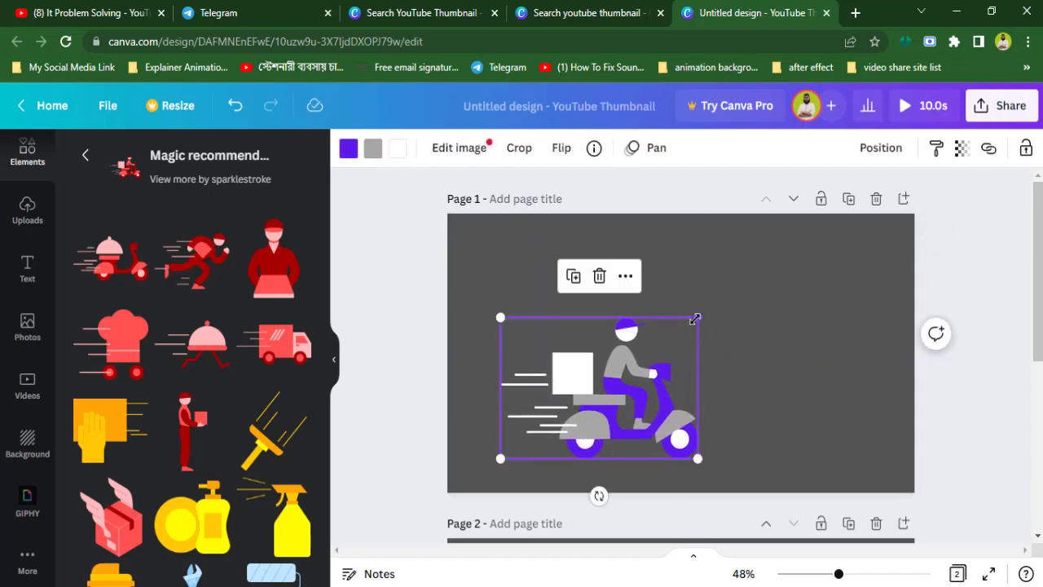
pyautogui.moveTo(699, 317)
pyautogui.mouseDown()
pyautogui.moveTo(813, 254)
pyautogui.moveTo(711, 325)
pyautogui.moveTo(737, 308)
pyautogui.moveTo(708, 317)
pyautogui.mouseUp()
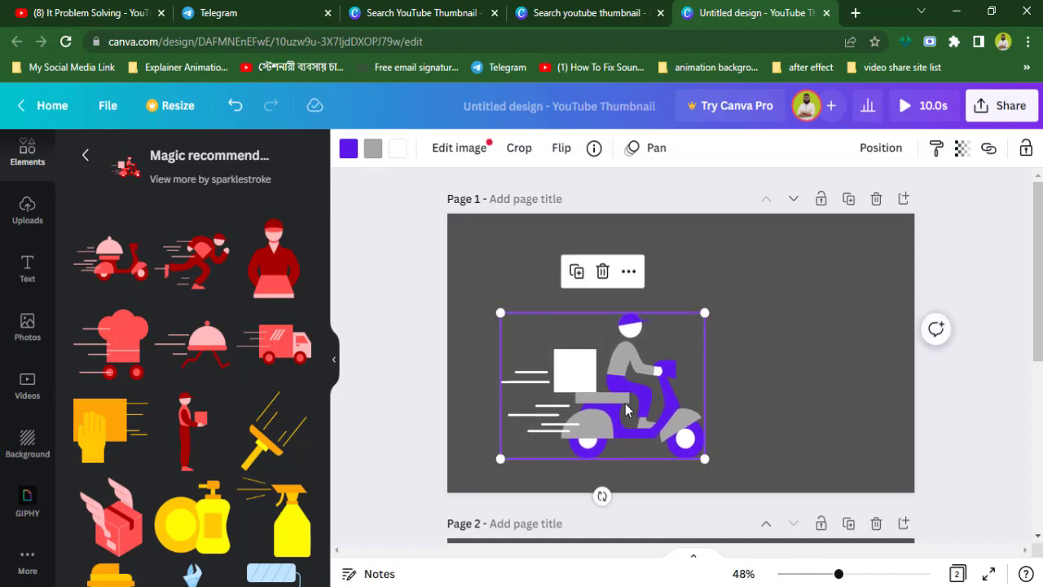
pyautogui.moveTo(625, 400)
pyautogui.mouseDown()
pyautogui.moveTo(606, 398)
pyautogui.moveTo(632, 413)
pyautogui.moveTo(642, 395)
pyautogui.moveTo(619, 325)
pyautogui.moveTo(561, 302)
pyautogui.moveTo(603, 349)
pyautogui.moveTo(615, 382)
pyautogui.moveTo(619, 364)
pyautogui.moveTo(607, 398)
pyautogui.mouseUp()
# - Try the page alignments on the scooter graphic: top, left, middle, center, bottom and right
pyautogui.click(871, 157)
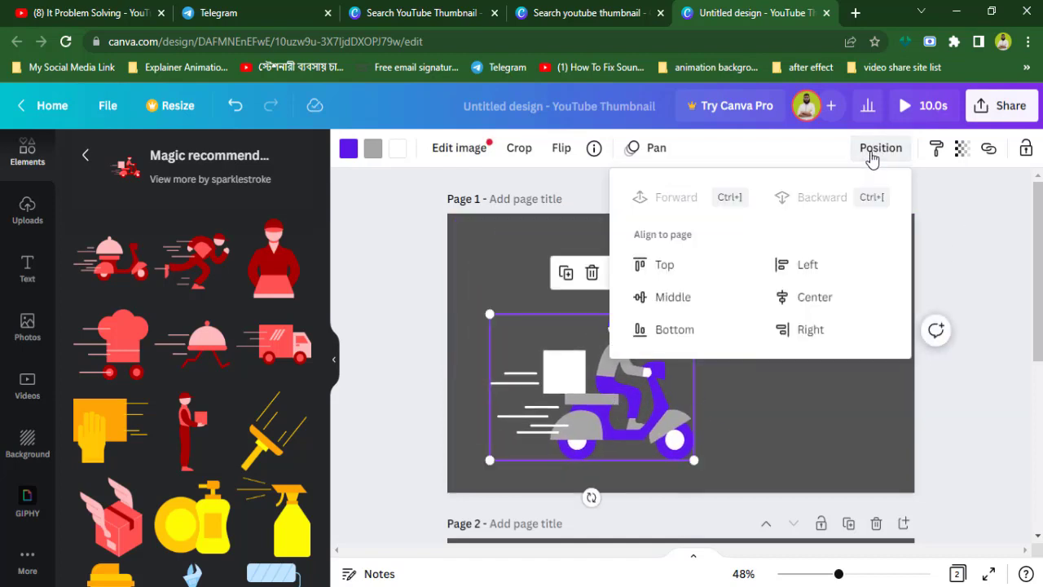
pyautogui.click(685, 267)
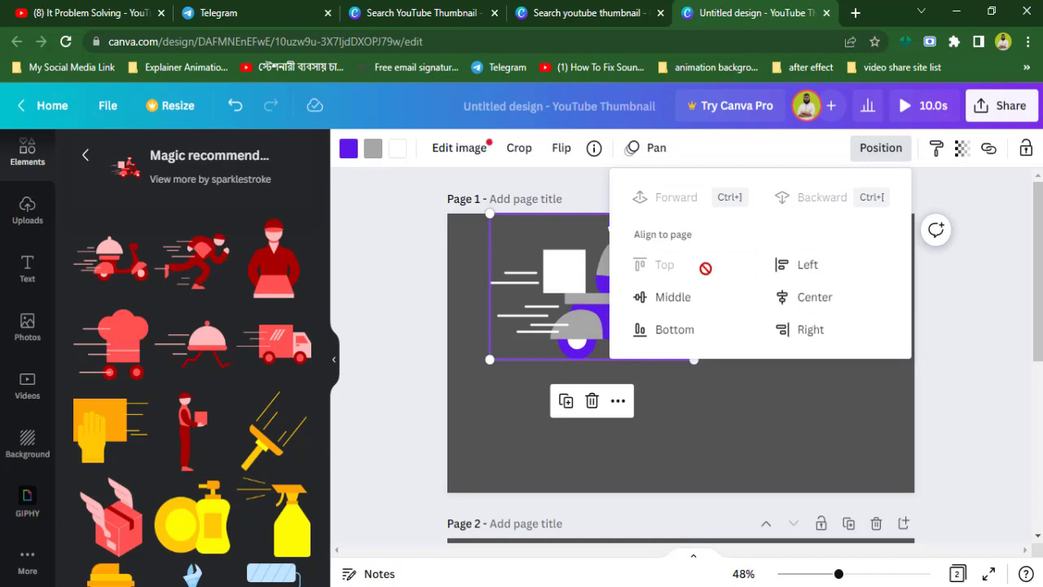
pyautogui.click(824, 273)
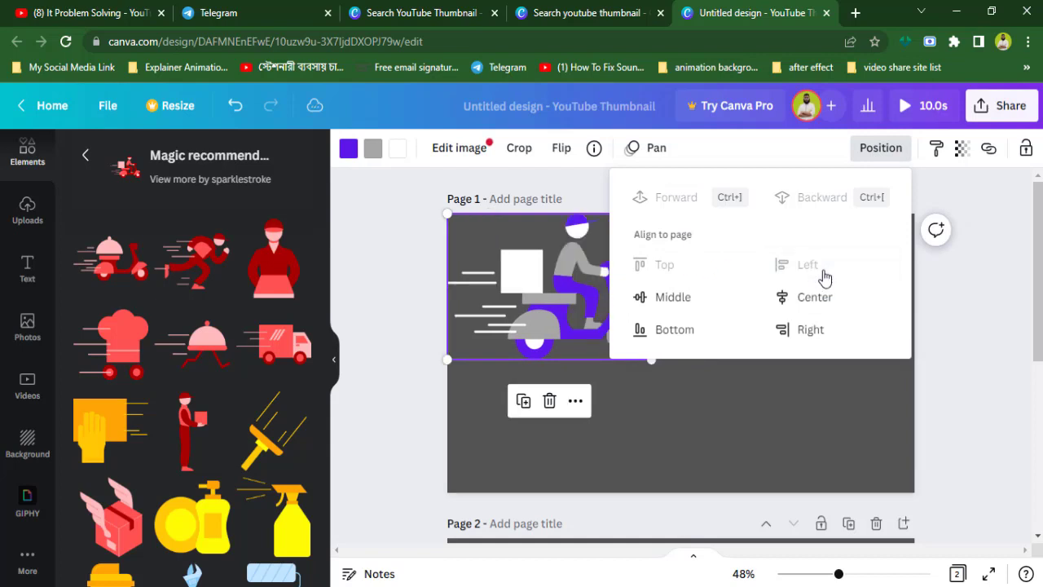
pyautogui.click(682, 298)
pyautogui.click(828, 302)
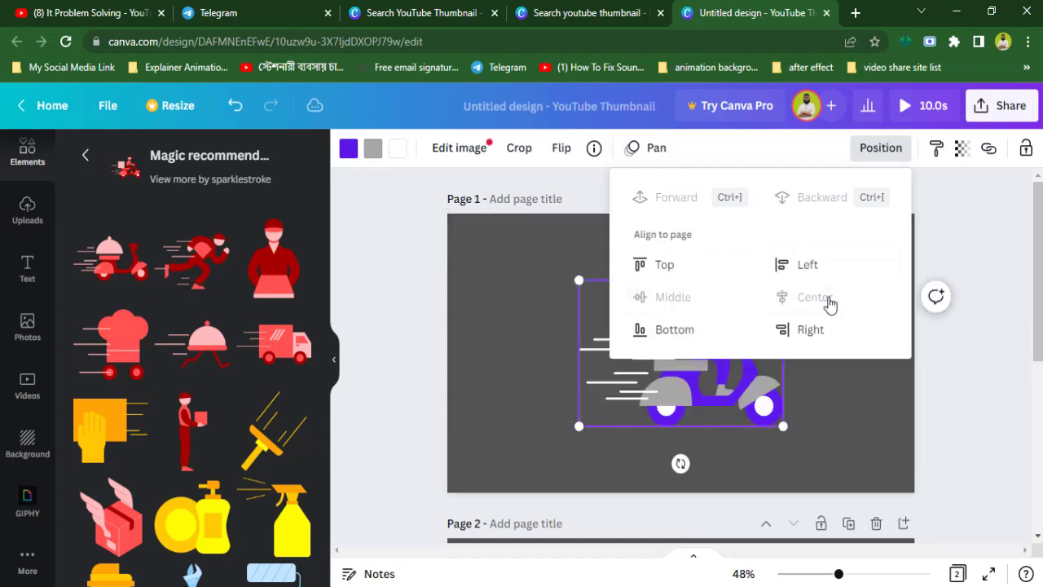
pyautogui.click(676, 334)
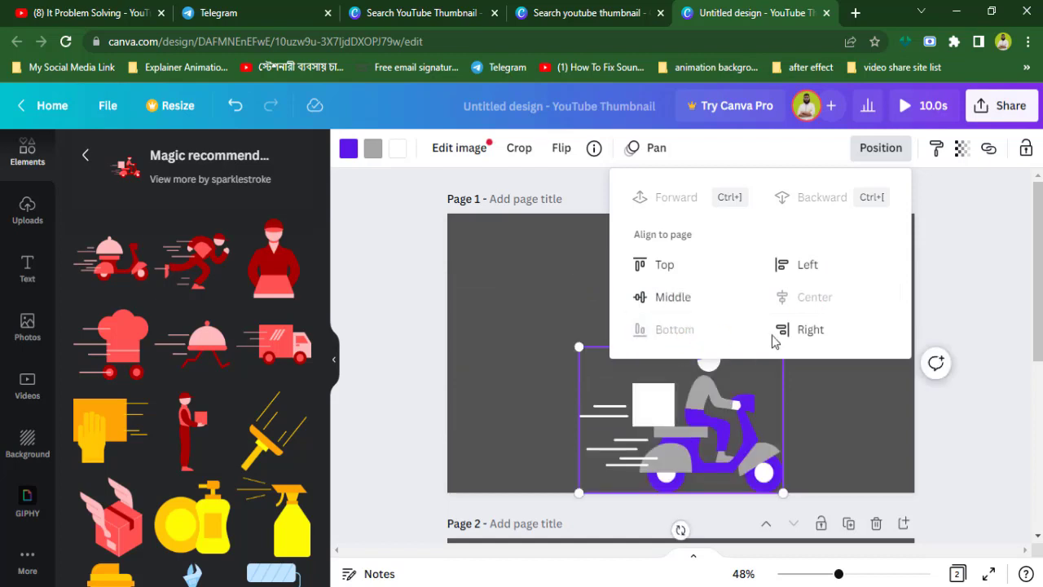
pyautogui.click(811, 329)
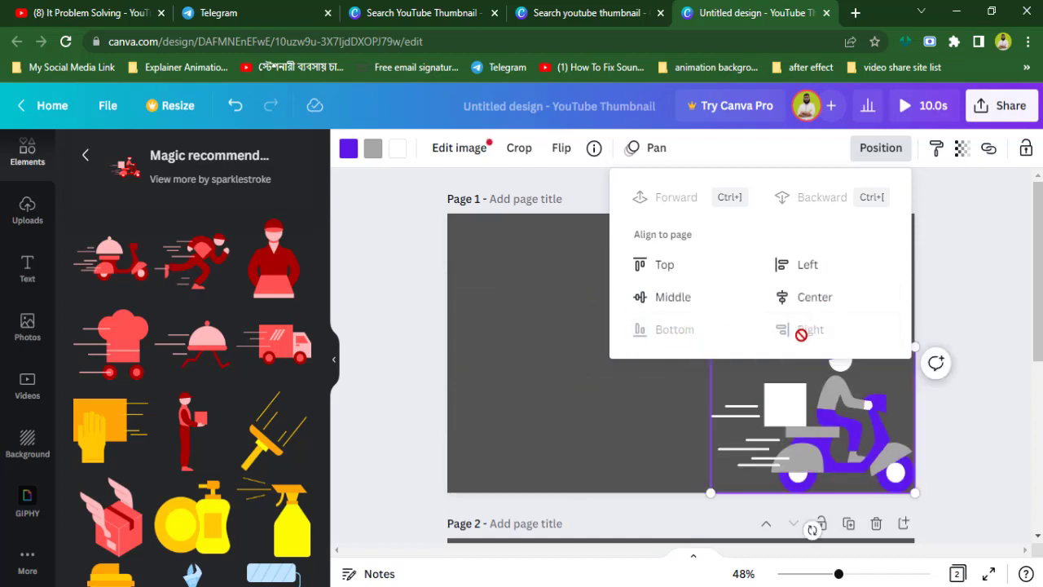
# - Move the scooter graphic from the page's bottom-right corner back to slightly left of the centre
pyautogui.click(613, 231)
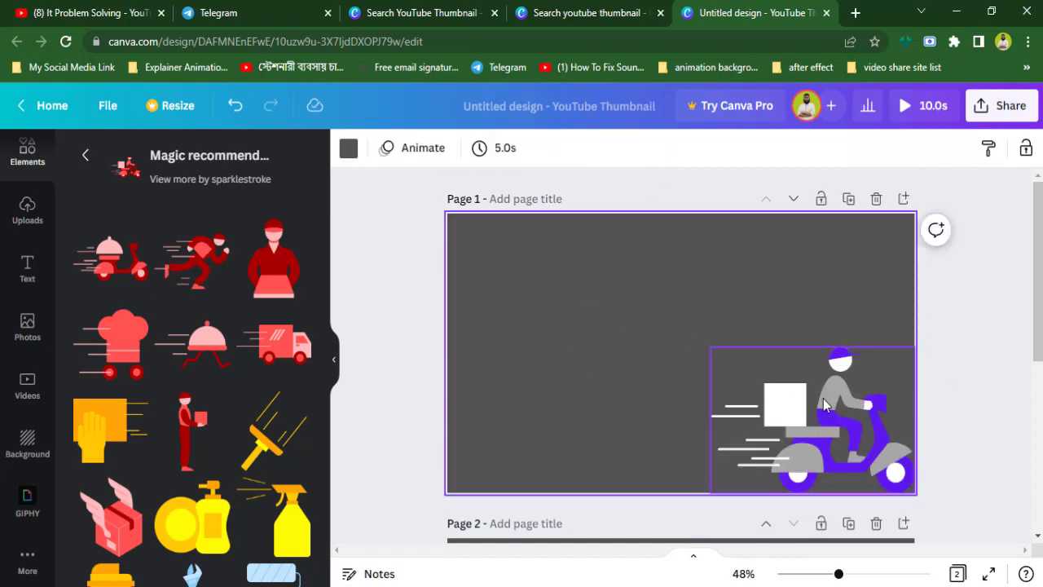
pyautogui.moveTo(764, 337); pyautogui.dragTo(573, 280)
pyautogui.click(809, 365)
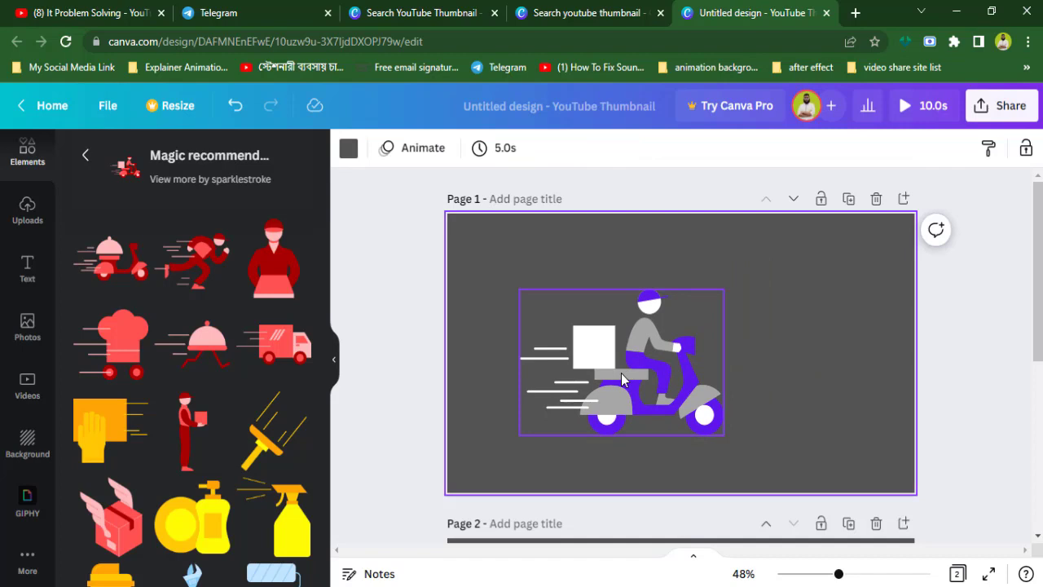
# - Set page 1's timing to 6.5 s and apply it to all pages
pyautogui.click(505, 150)
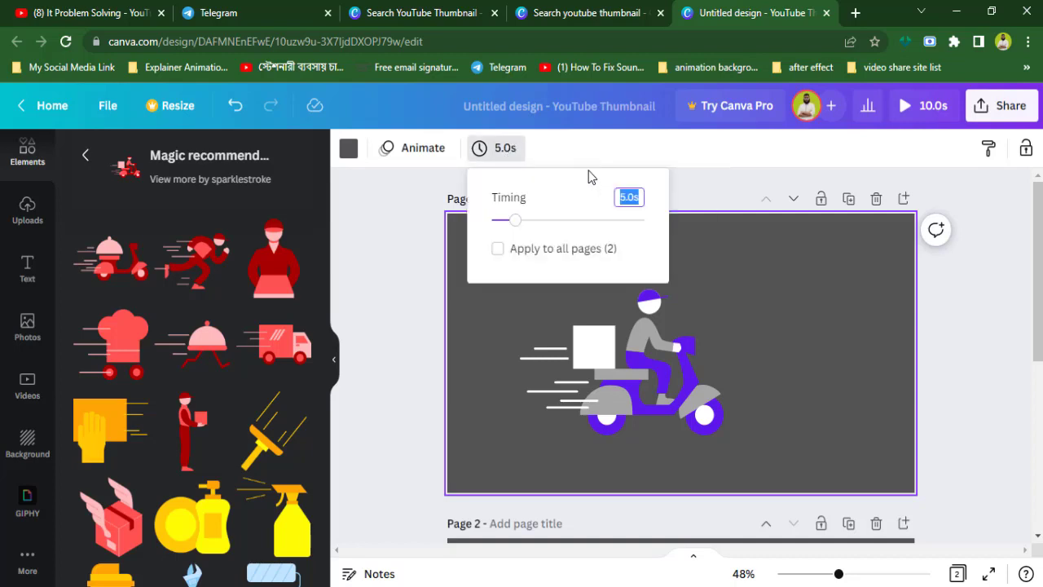
pyautogui.moveTo(518, 223); pyautogui.dragTo(520, 220)
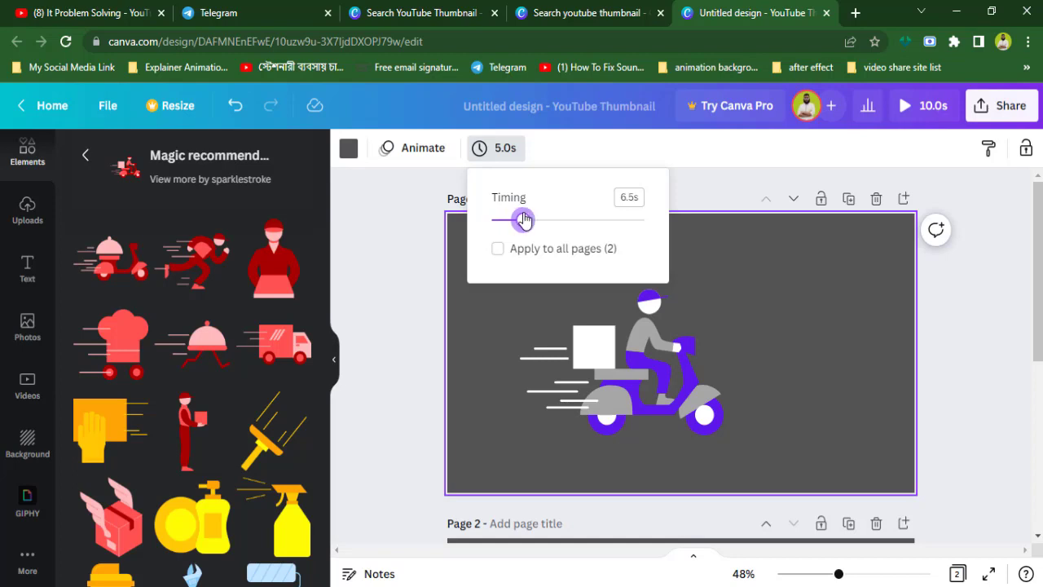
pyautogui.moveTo(524, 220); pyautogui.dragTo(523, 220)
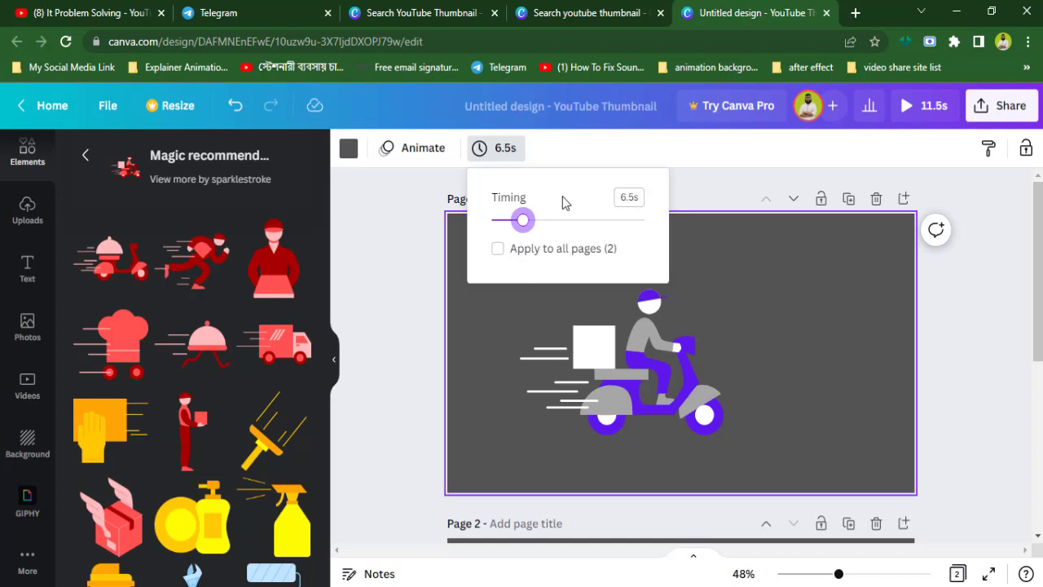
pyautogui.moveTo(523, 225)
pyautogui.mouseDown()
pyautogui.moveTo(552, 222)
pyautogui.moveTo(523, 221)
pyautogui.mouseUp()
pyautogui.click(498, 250)
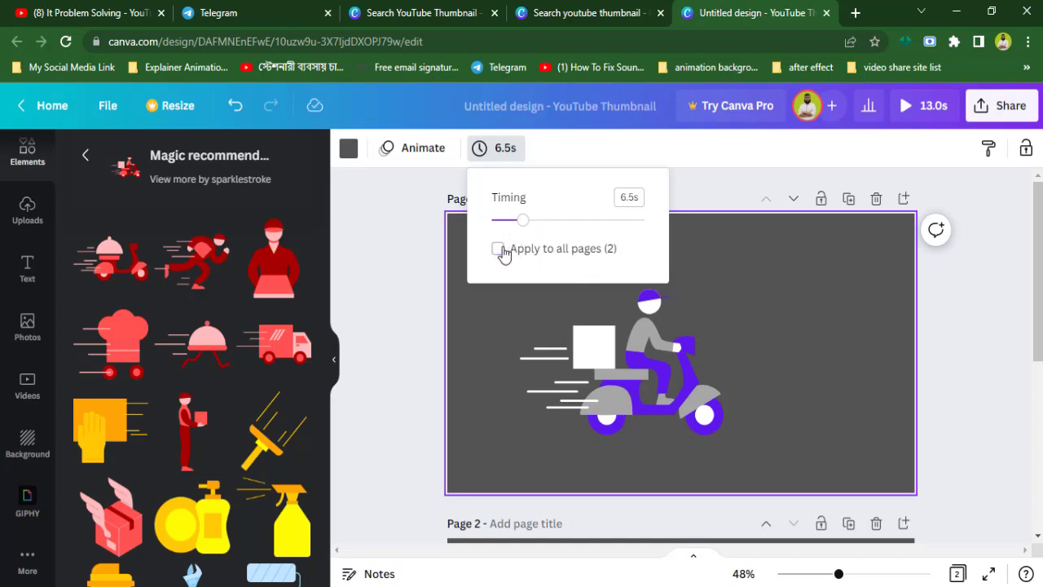
pyautogui.click(422, 333)
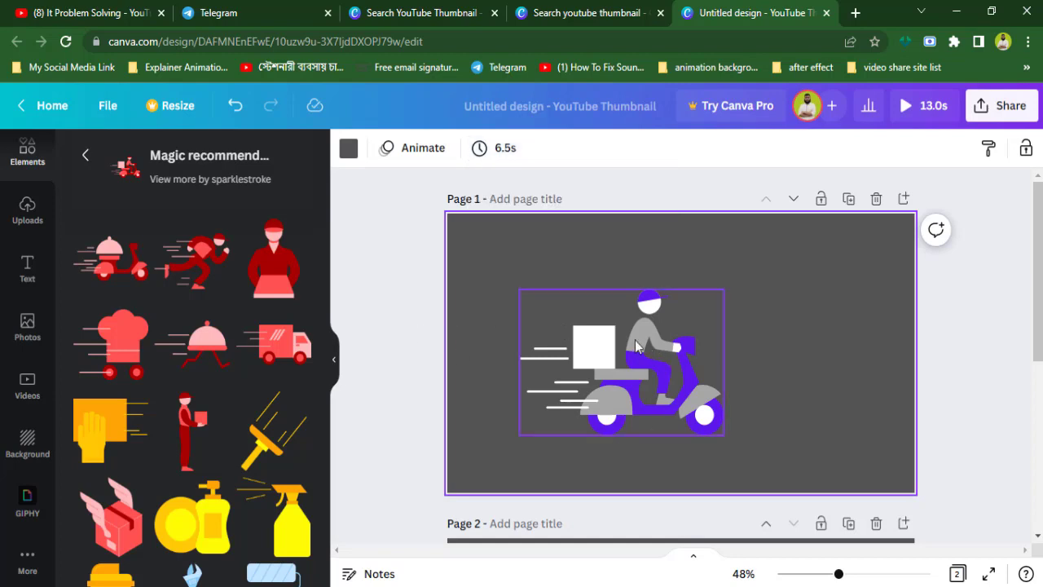
# - Move the scooter graphic close to the centre of page 1
pyautogui.moveTo(634, 347); pyautogui.dragTo(674, 337)
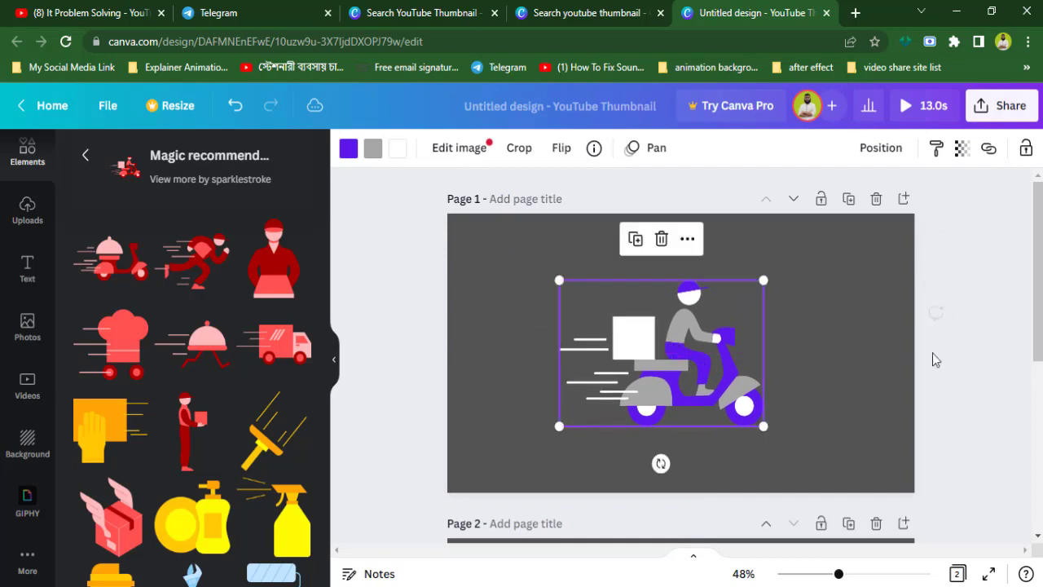
pyautogui.scroll(-4, 680, 351)
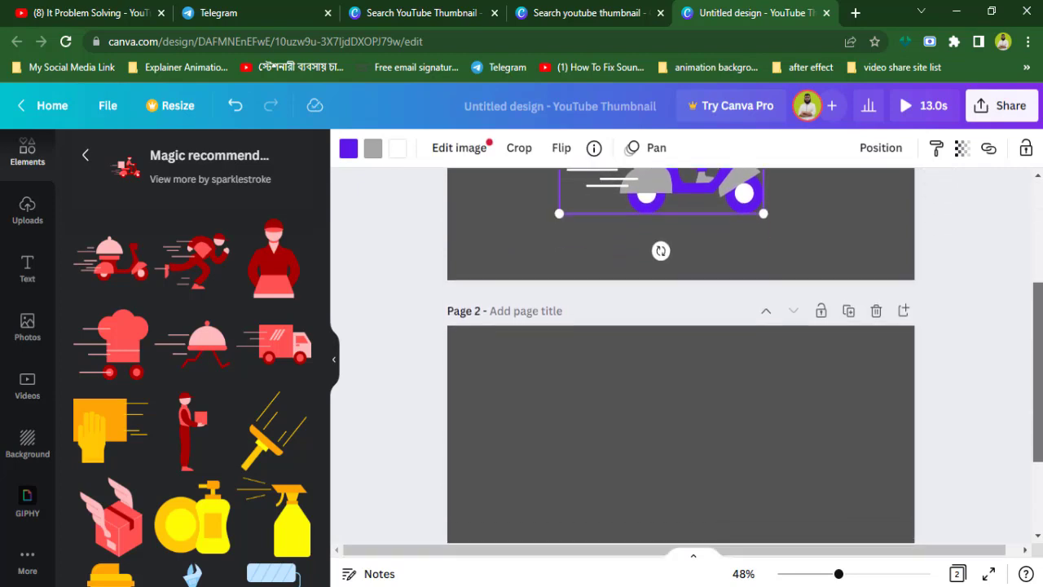